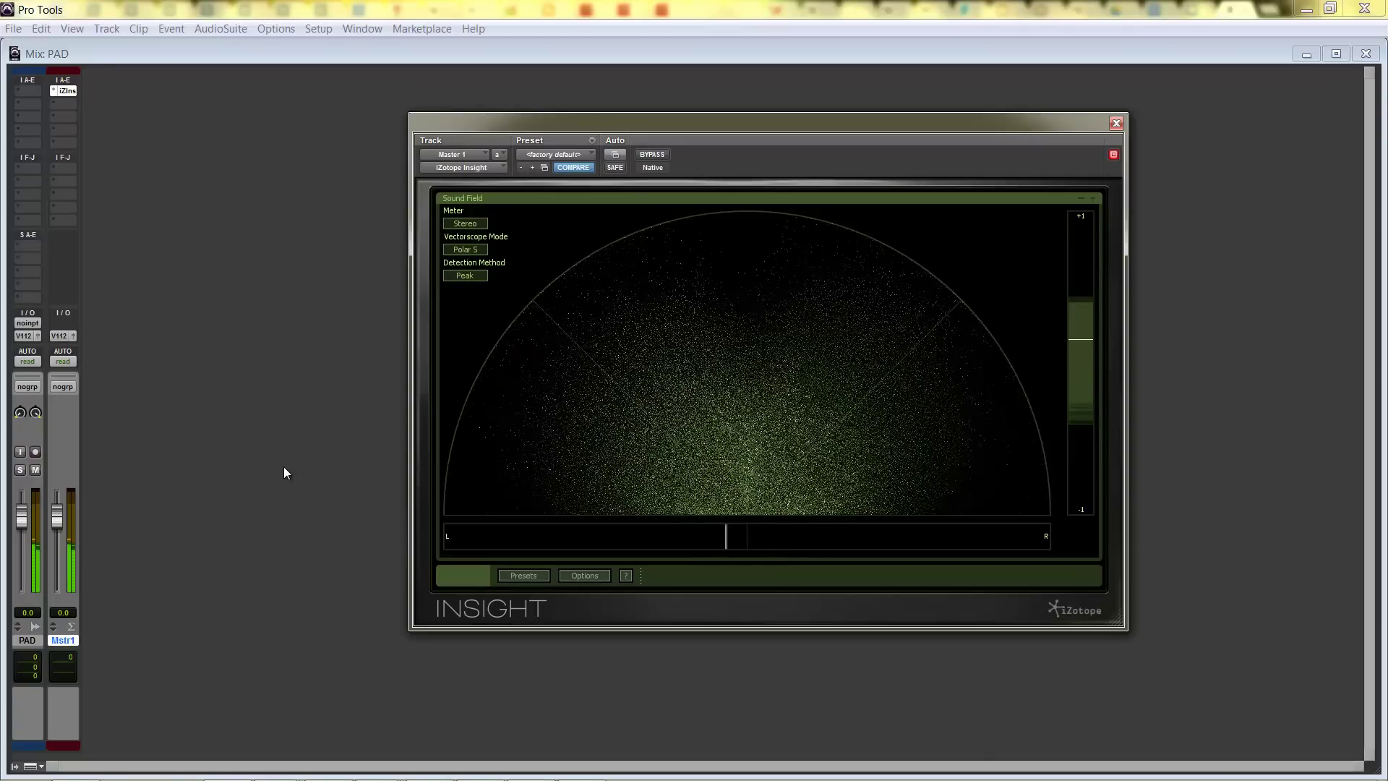
Step: Split the stereo PAD track into separate left and right mono tracks
left_click(27, 640)
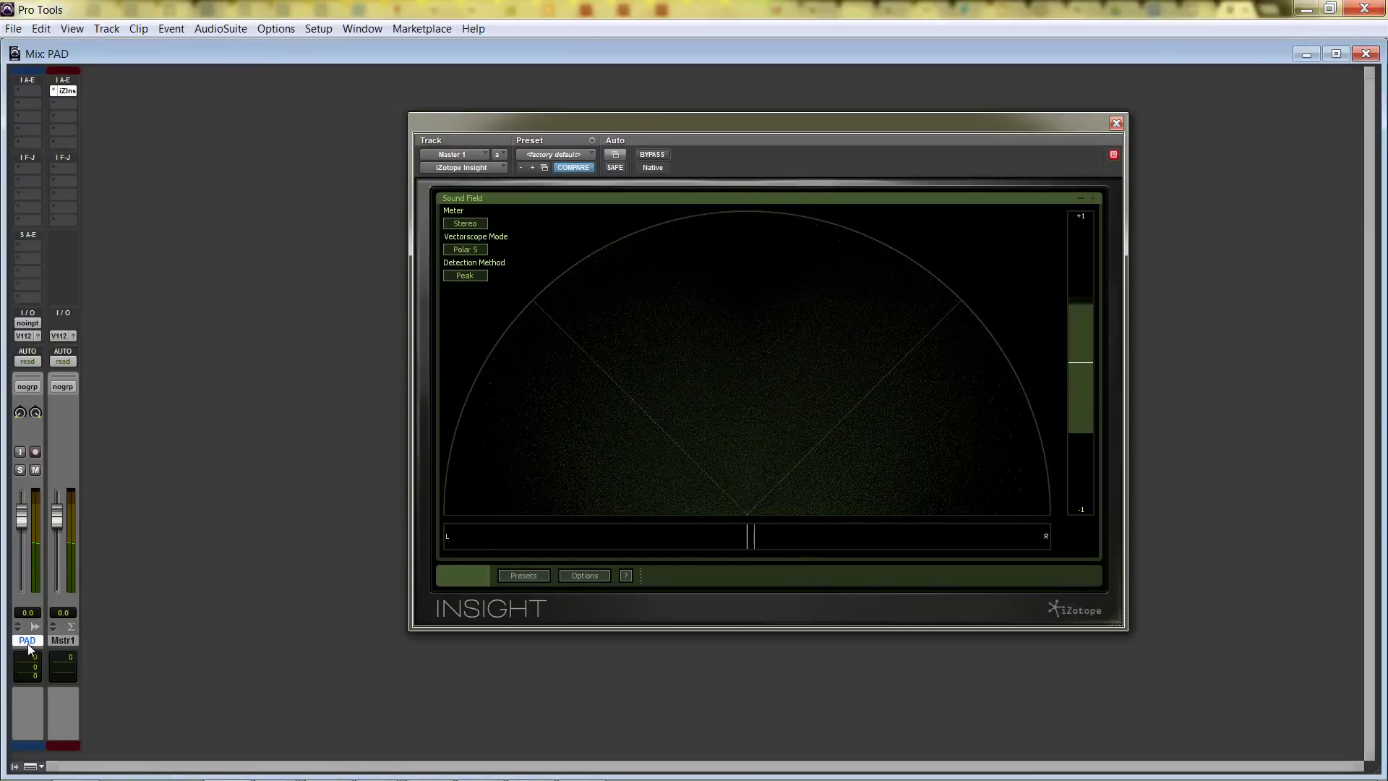
right_click(28, 643)
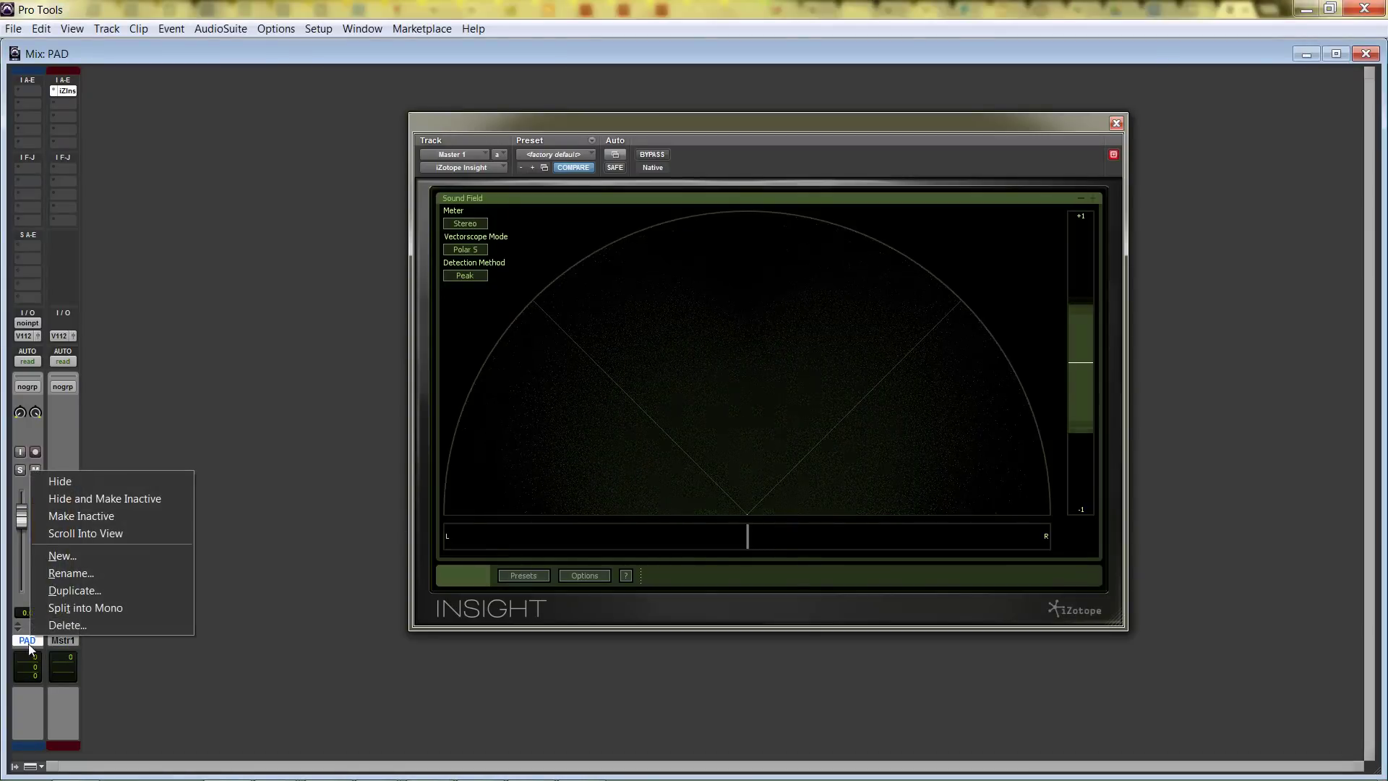
left_click(80, 608)
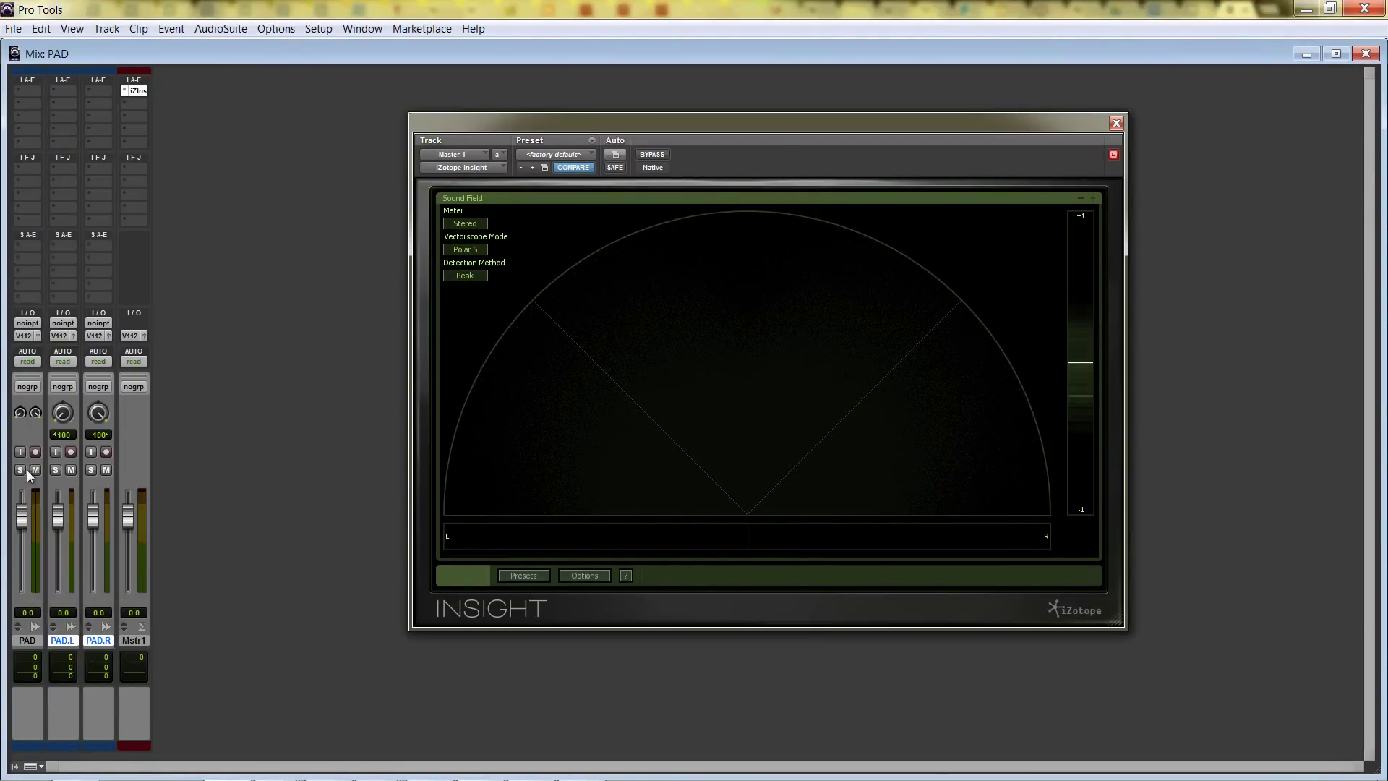
Step: Solo the PAD.L track and center its pan
left_click(55, 470)
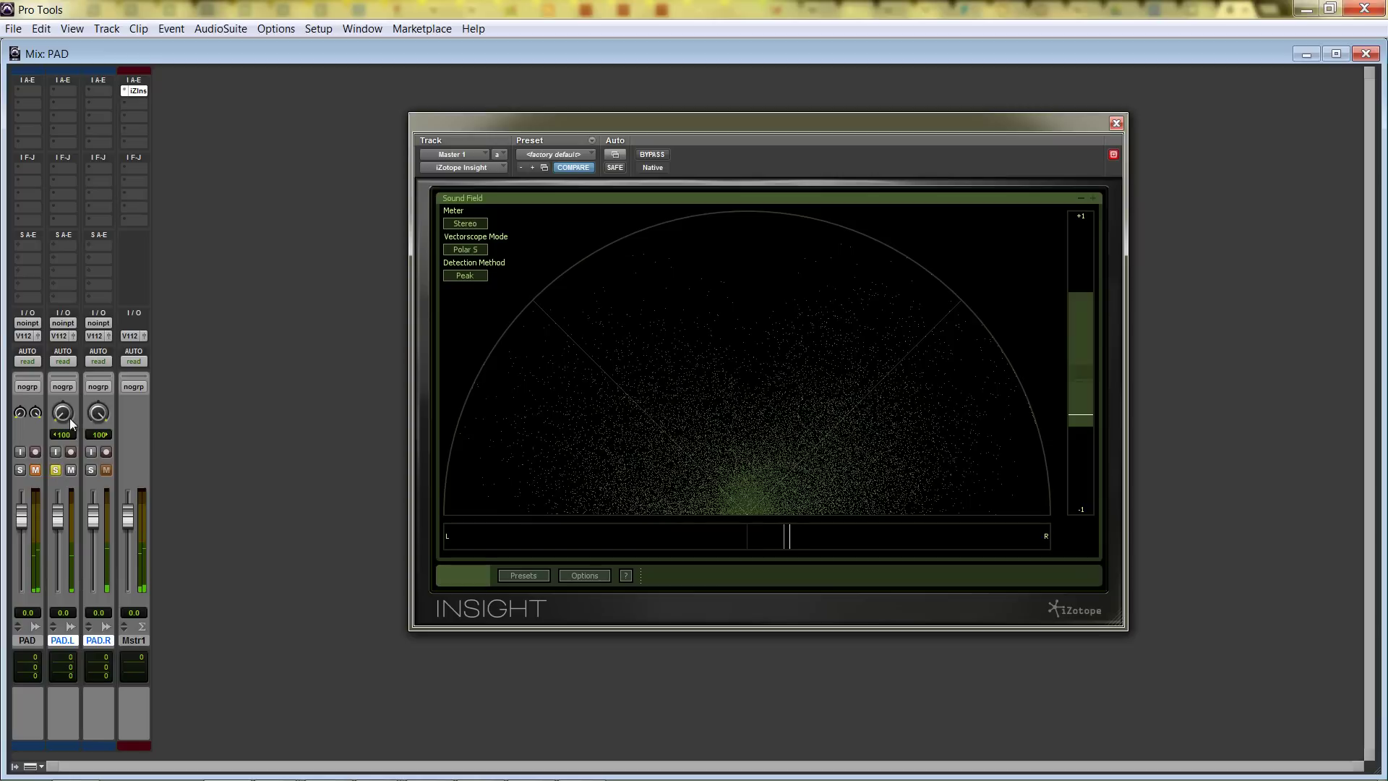
left_click(64, 414, "alt")
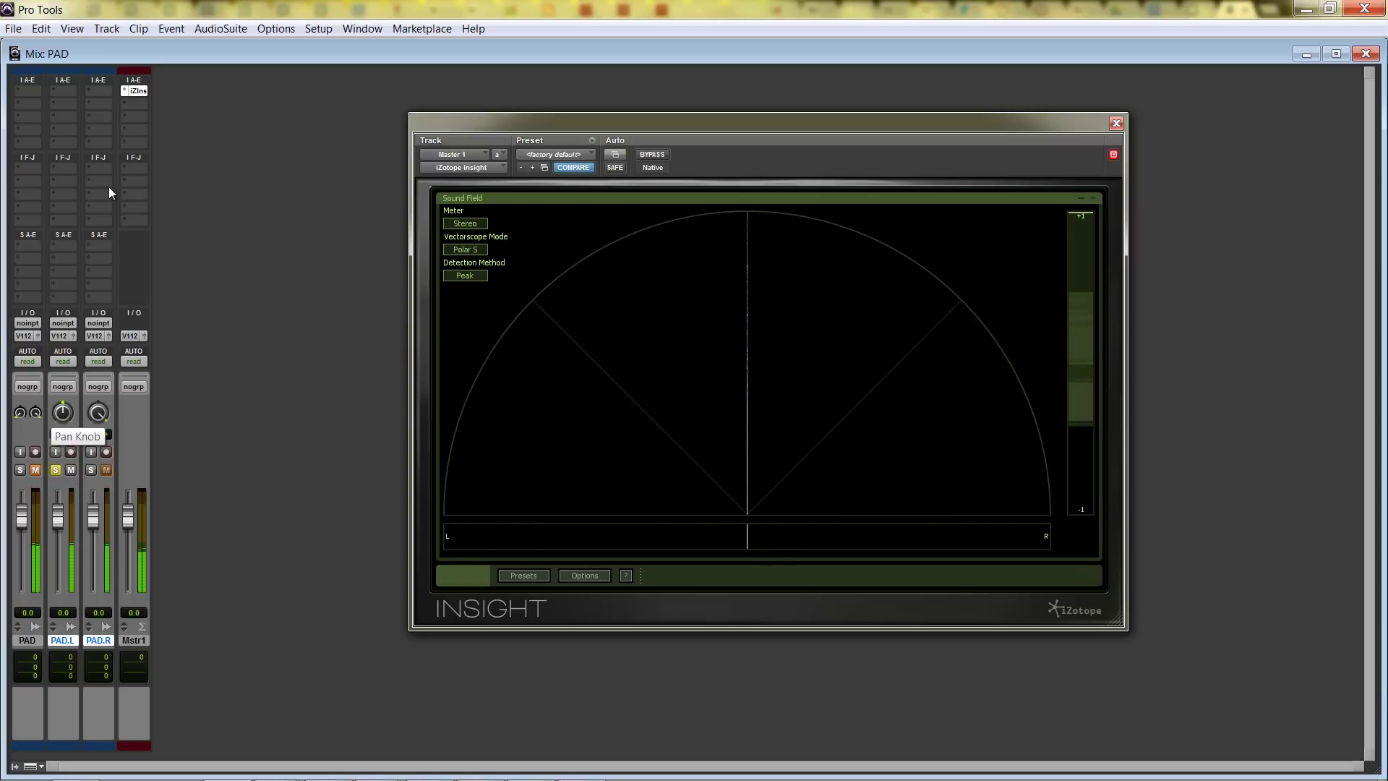
Step: Insert Guitar Rig 5 as a mono-to-stereo plug-in in PAD.L's first insert slot and move its window clear for editing
left_click(65, 89)
mouse_move(109, 119)
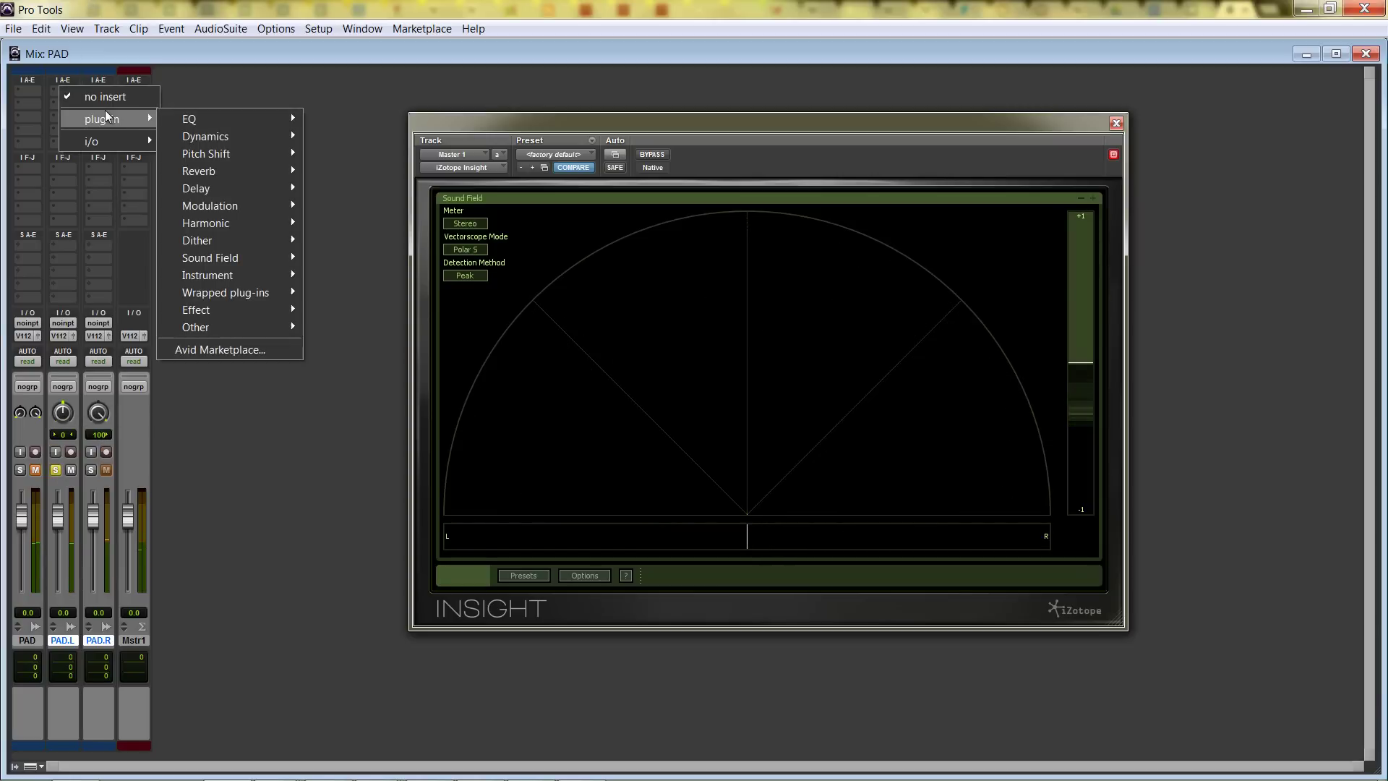
mouse_move(218, 295)
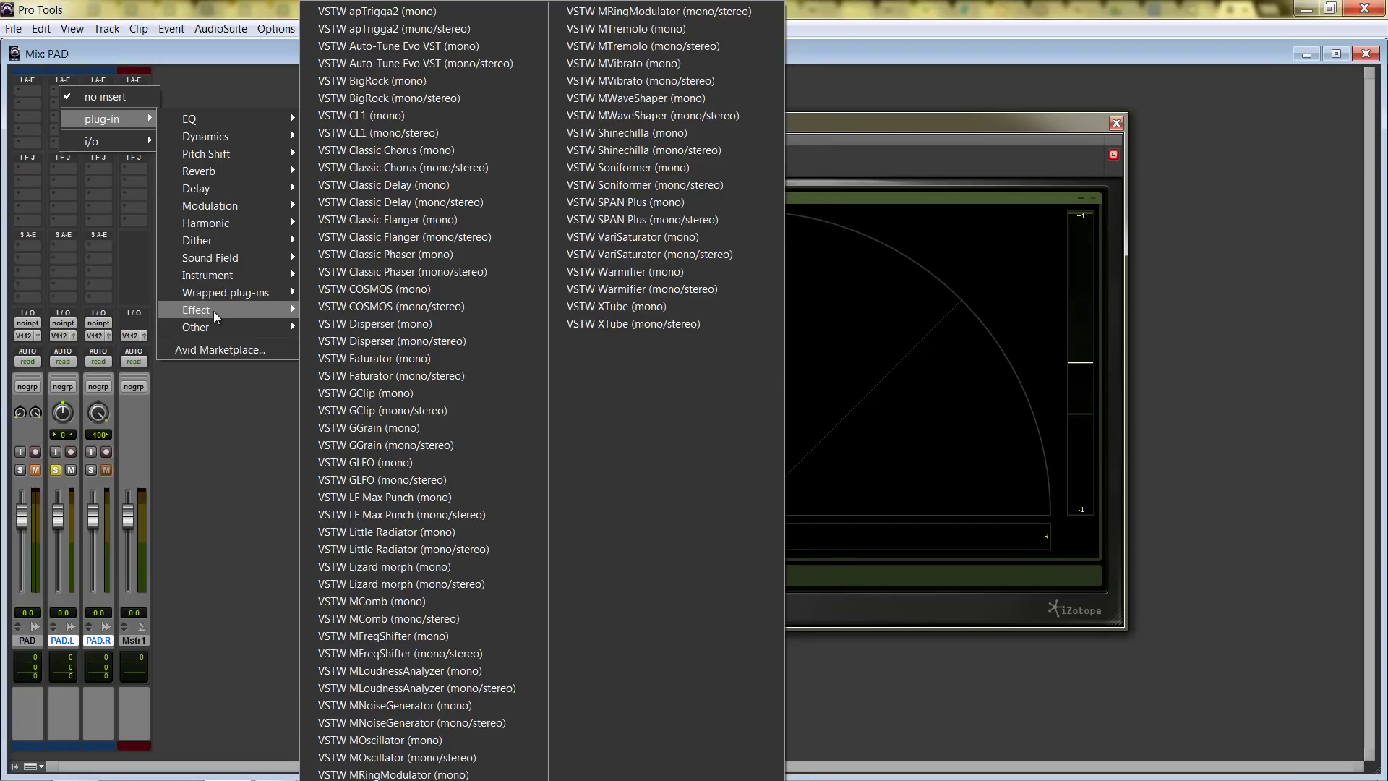
left_click(425, 377)
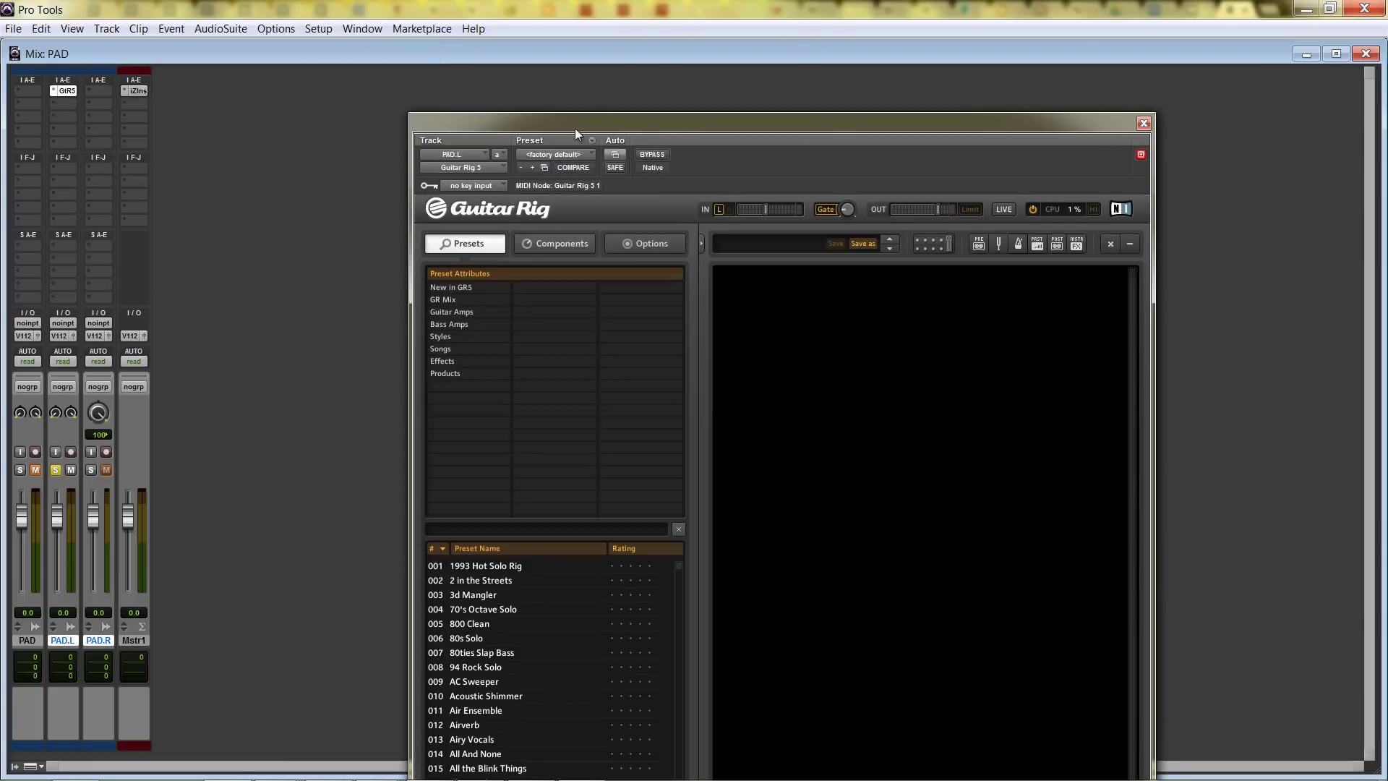
left_click_drag(575, 128, 516, 12)
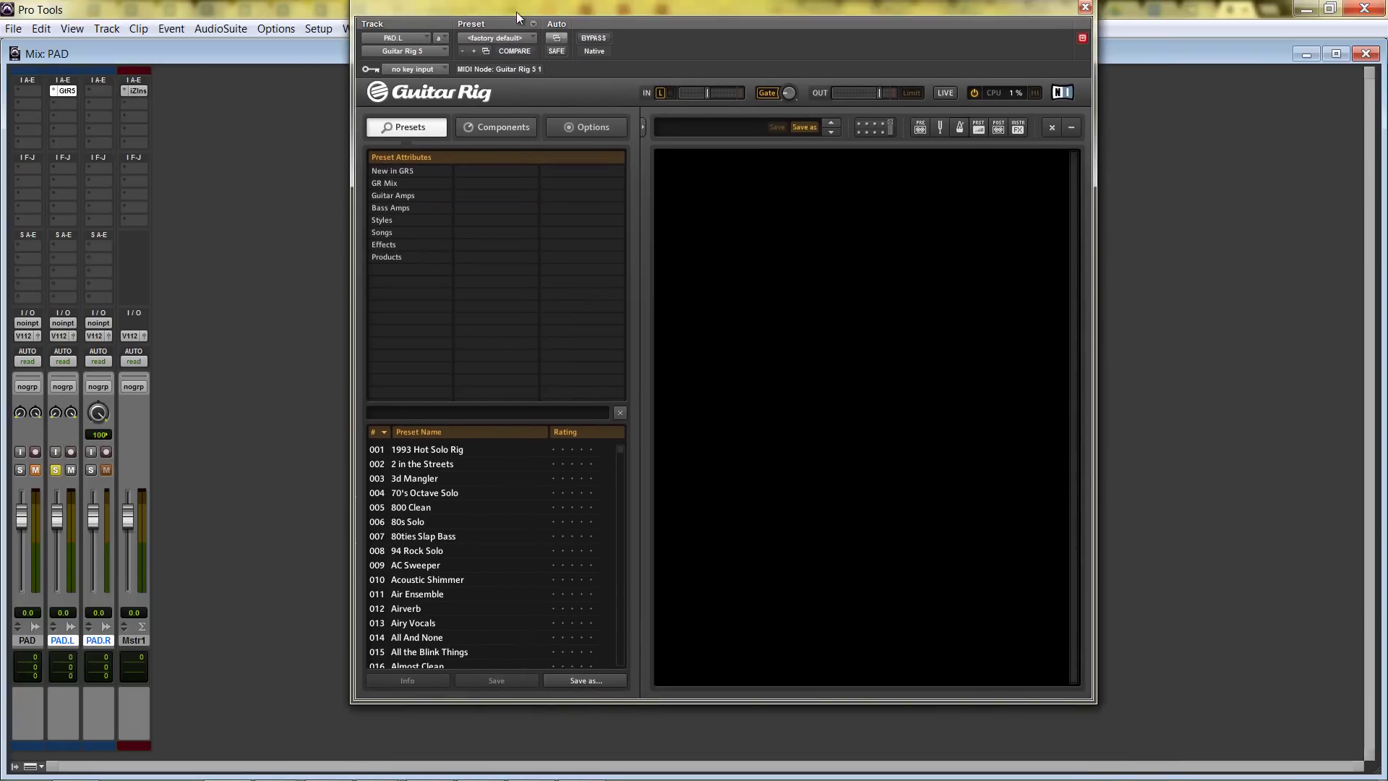
Step: Add the Stereo Tune modulation component to the Guitar Rig rack and adjust its Drift
left_click(498, 127)
left_click(492, 290)
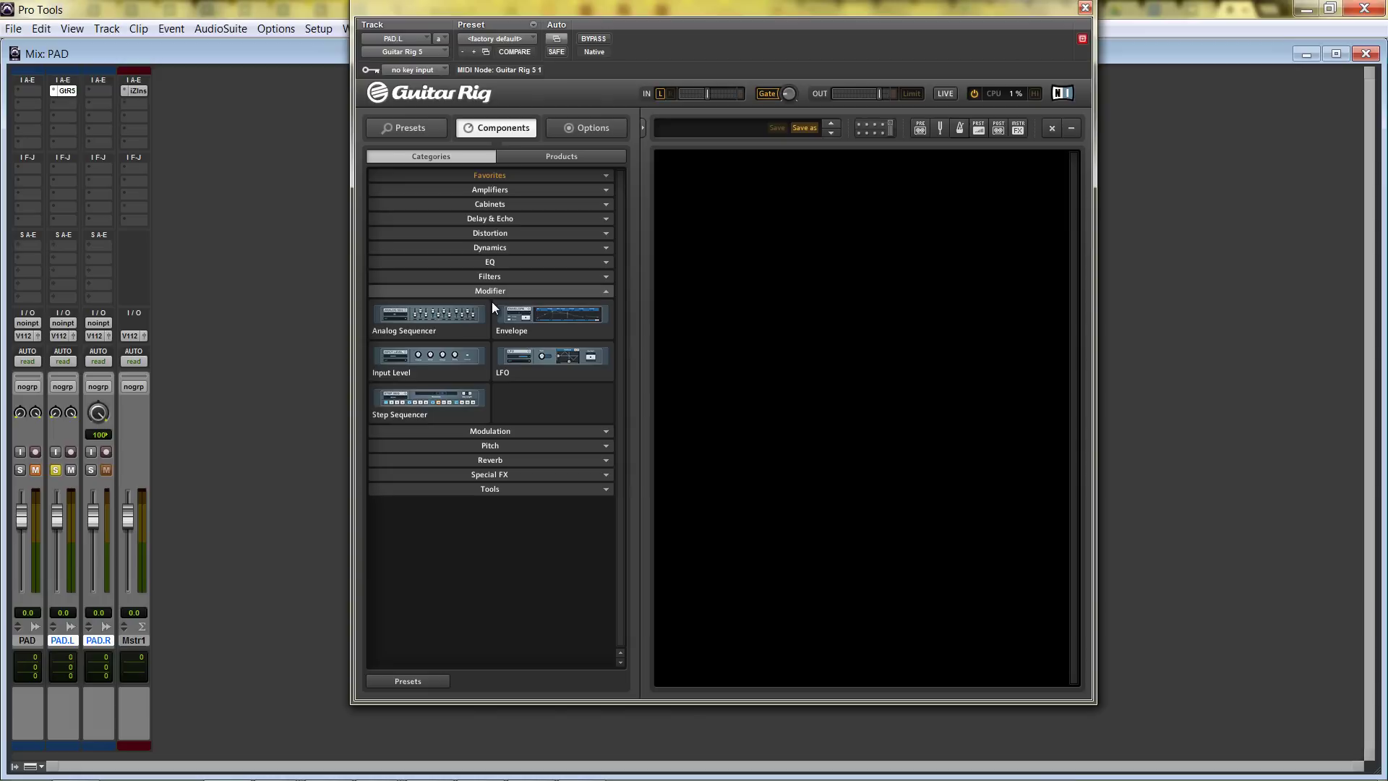
left_click(491, 292)
left_click(490, 305)
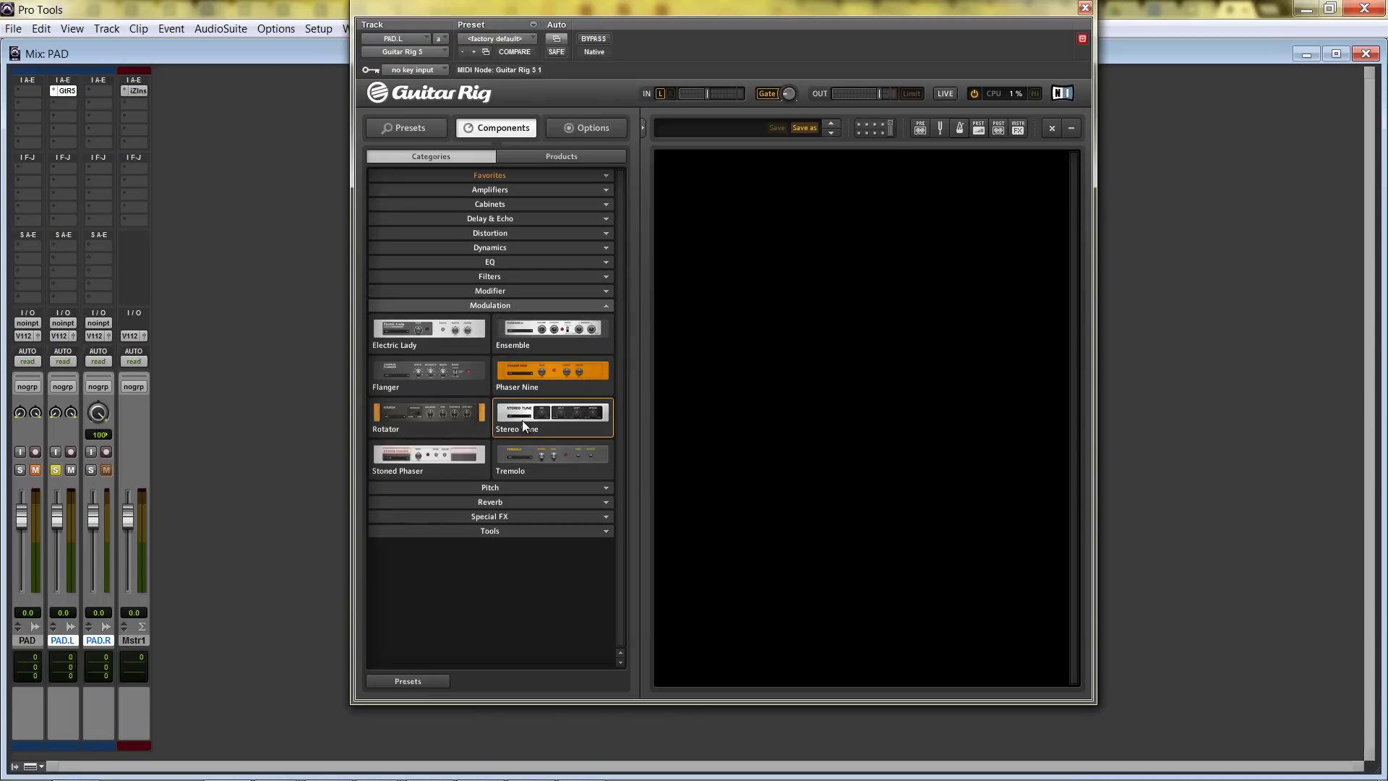
left_click_drag(522, 419, 840, 326)
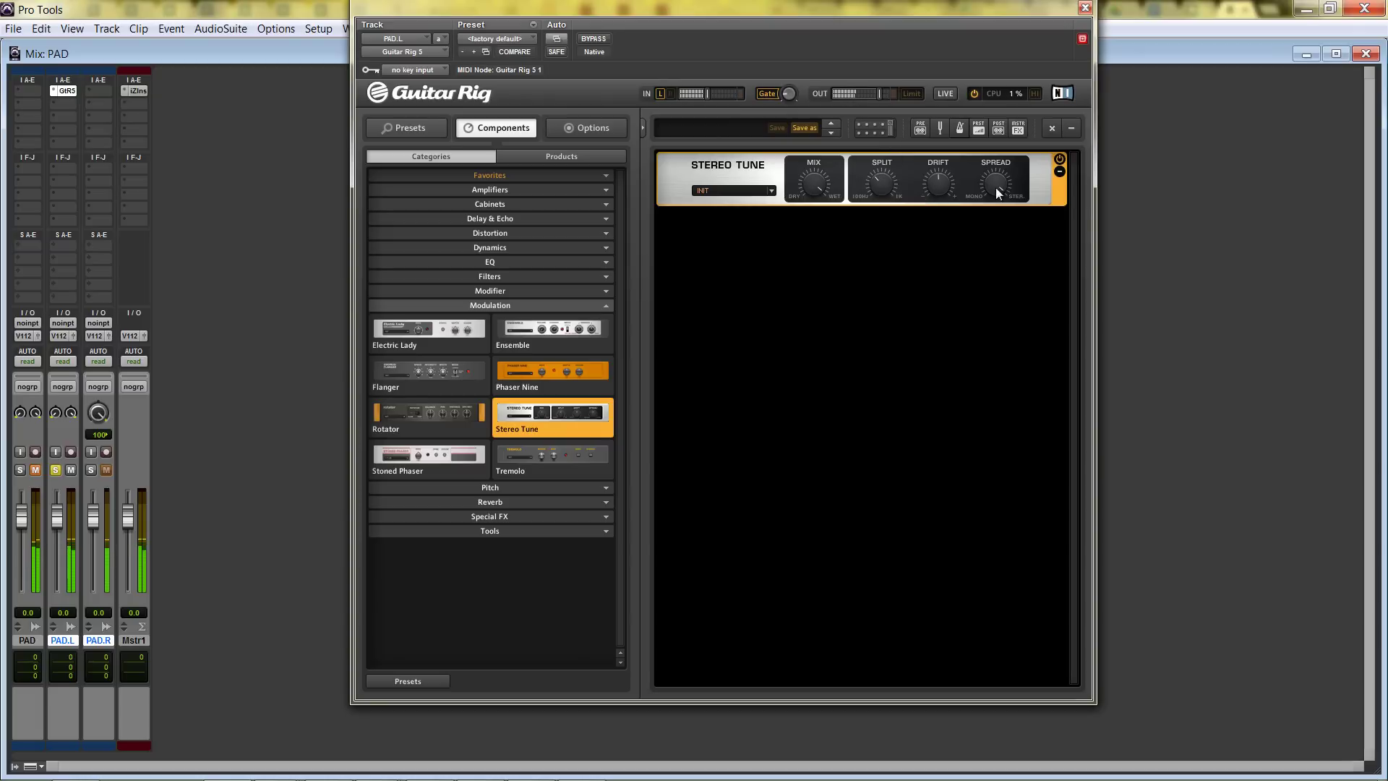
left_click_drag(934, 191, 933, 228)
left_click_drag(939, 167, 938, 185)
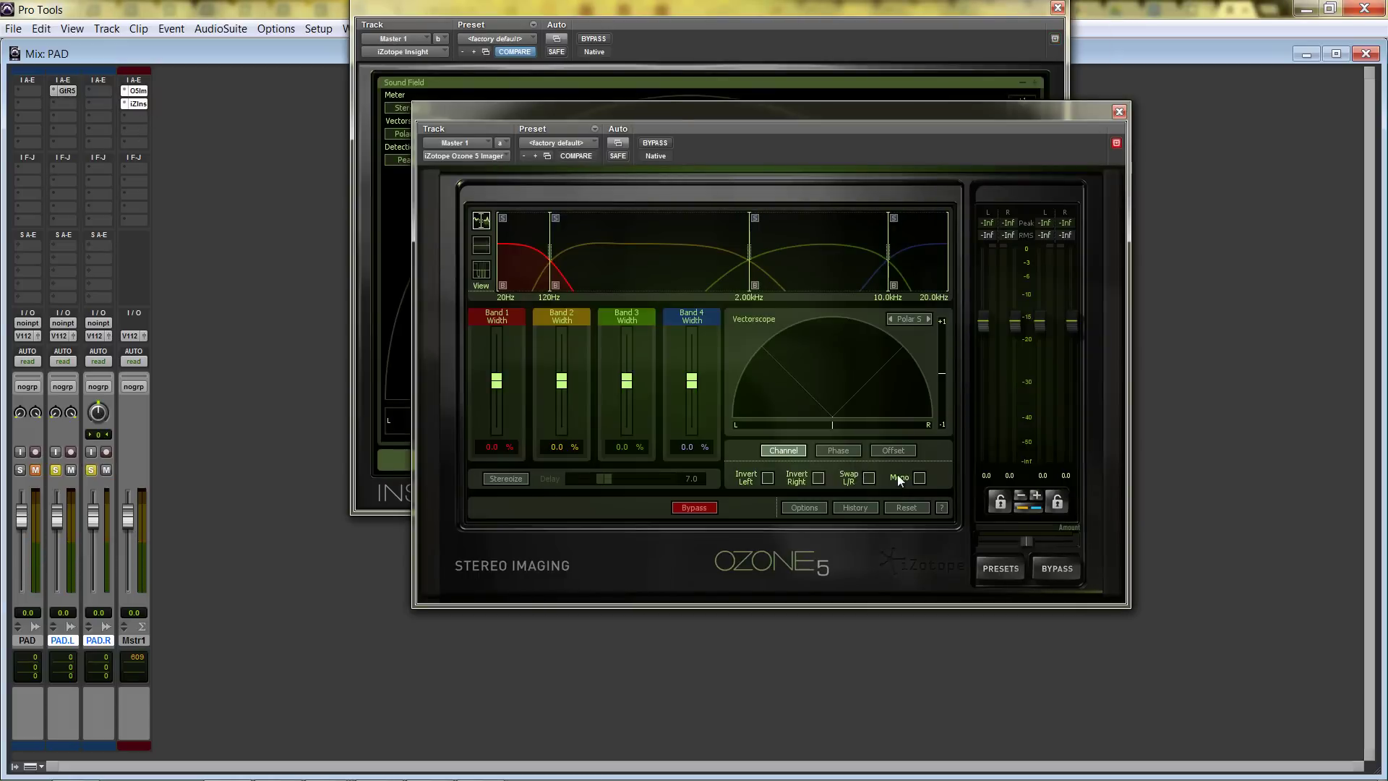
Step: Play the pad in mono through the Ozone 5 Imager, watch Insight's Sound Field, and compare with Guitar Rig on PAD.L bypassed and active
key("space")
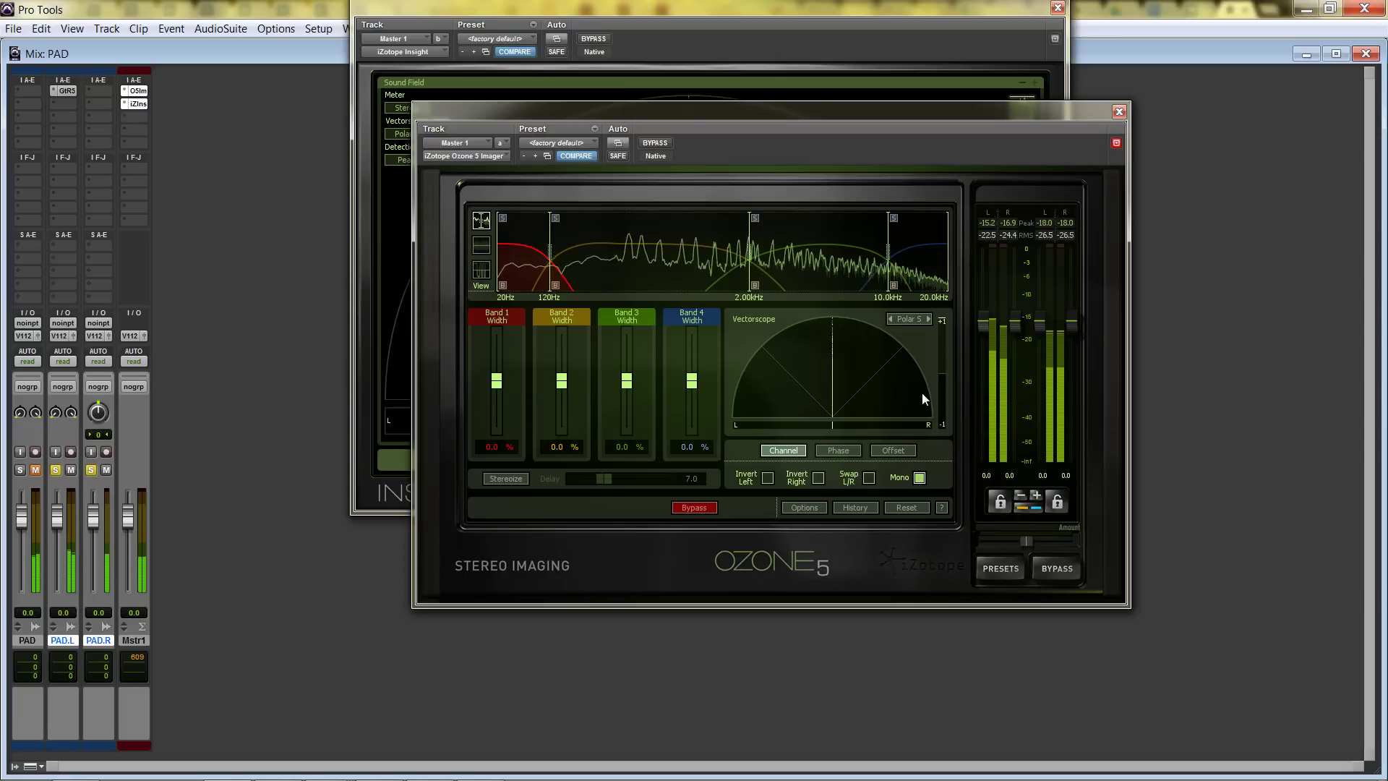
left_click(882, 18)
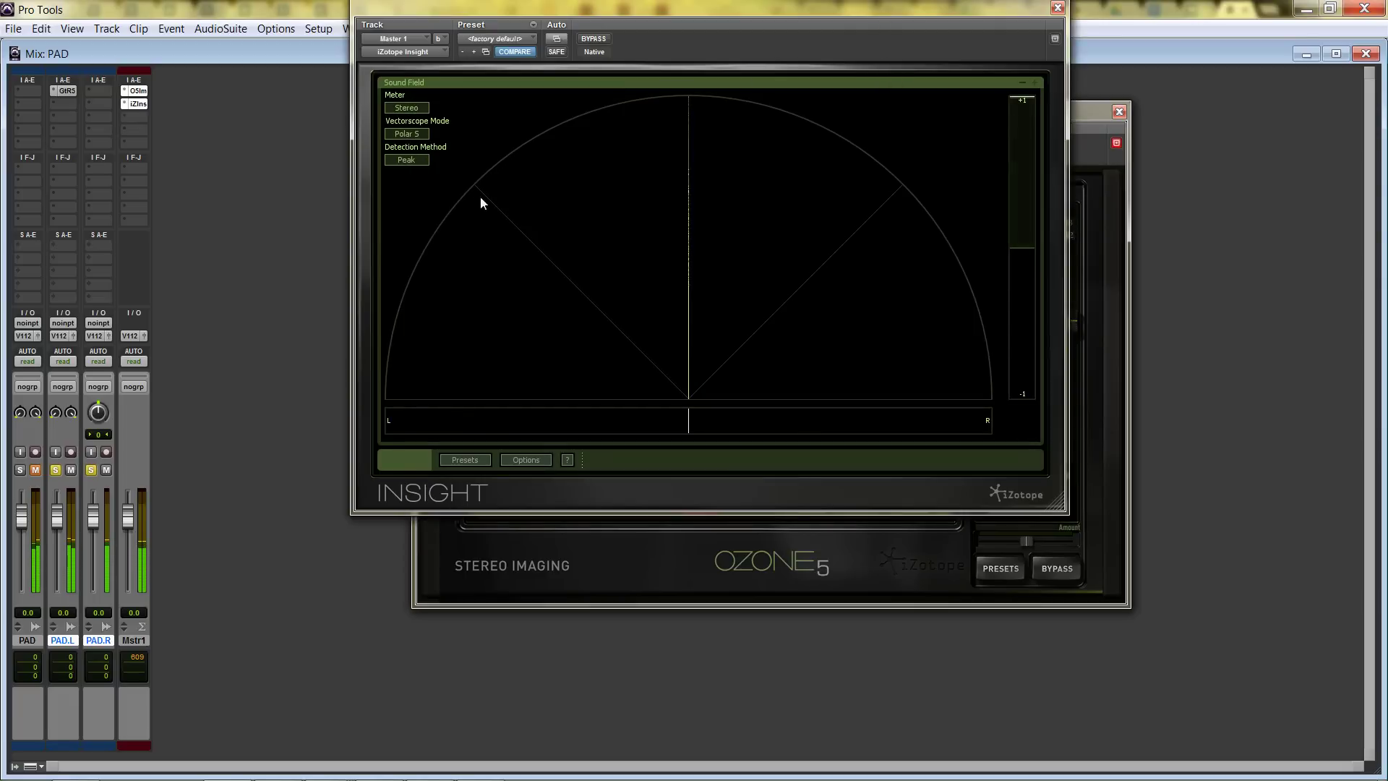
left_click(105, 470)
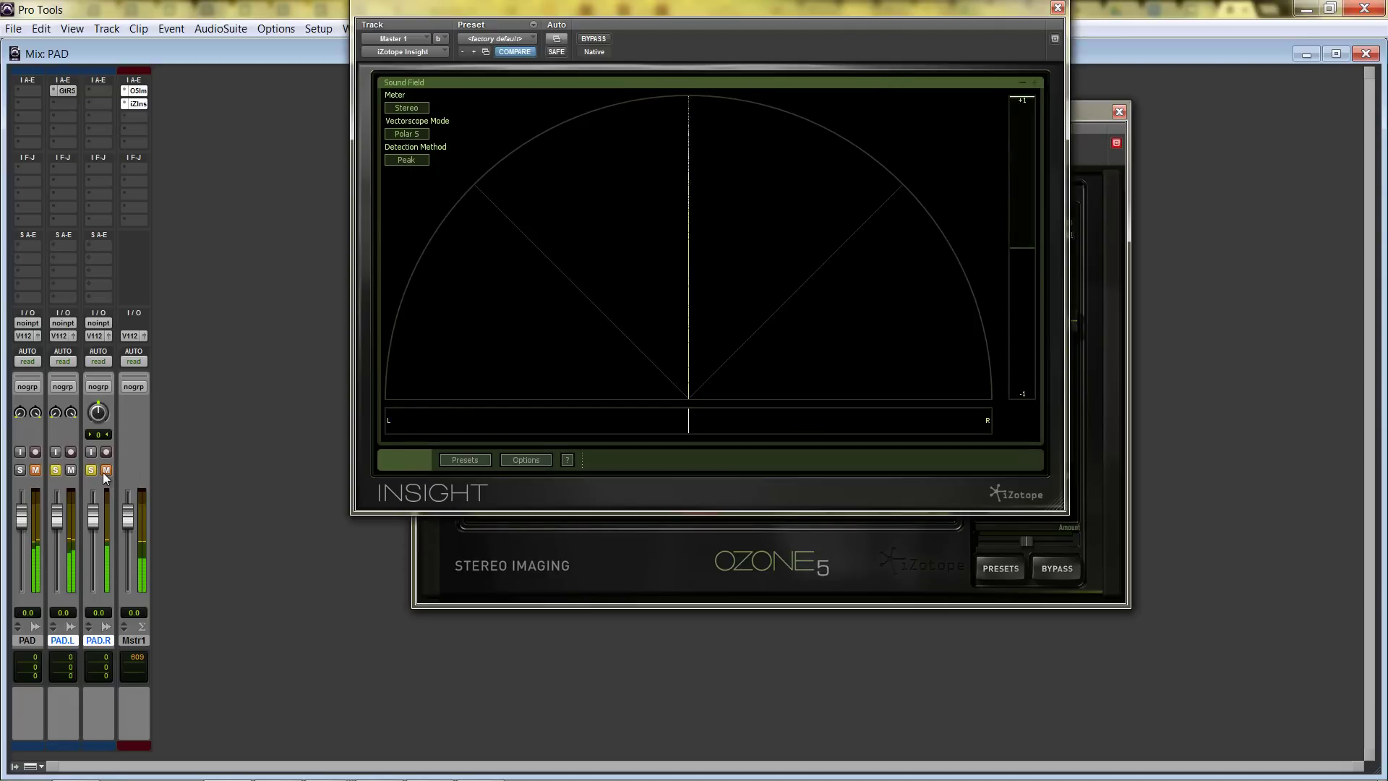
left_click(67, 92, "ctrl")
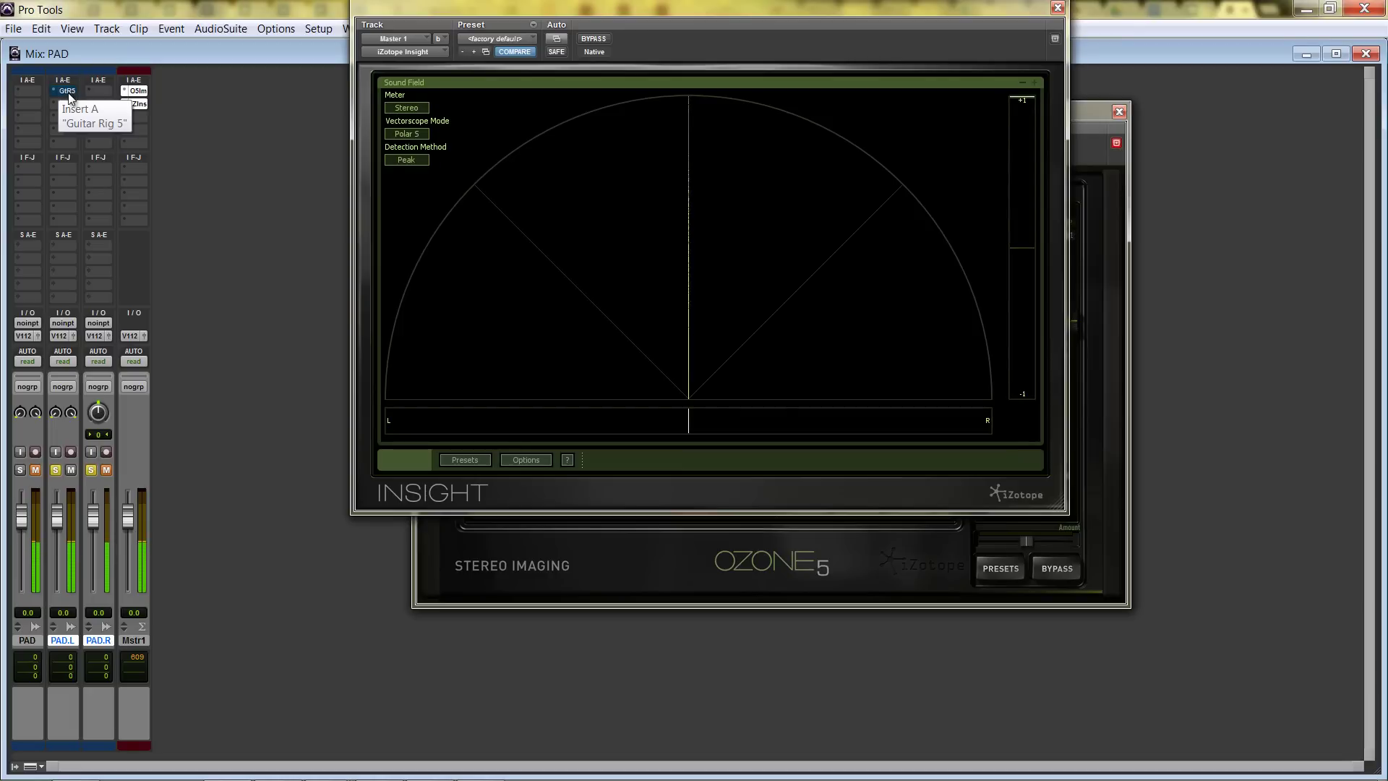
left_click(68, 92, "ctrl")
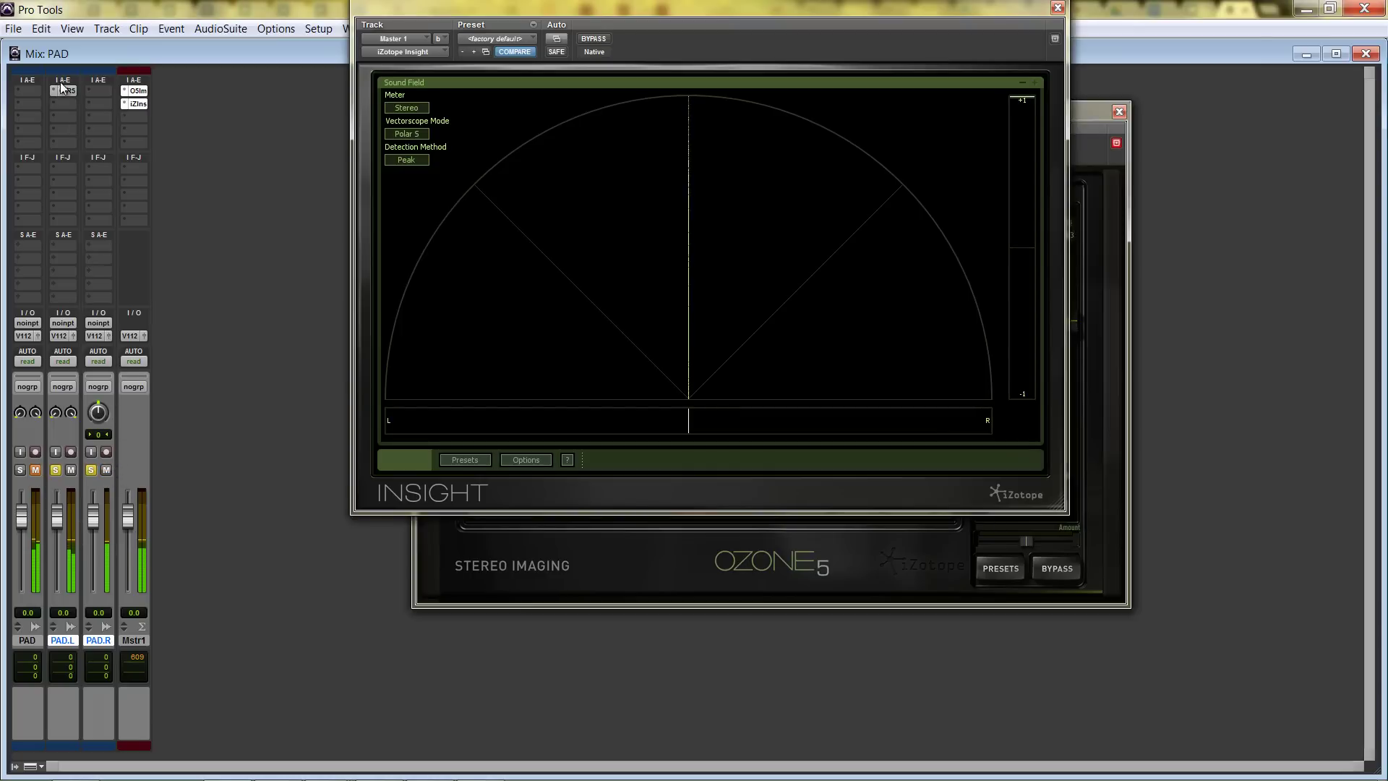
Step: Turn off Mono in the Ozone 5 Imager on the master track and close its window
left_click(1096, 123)
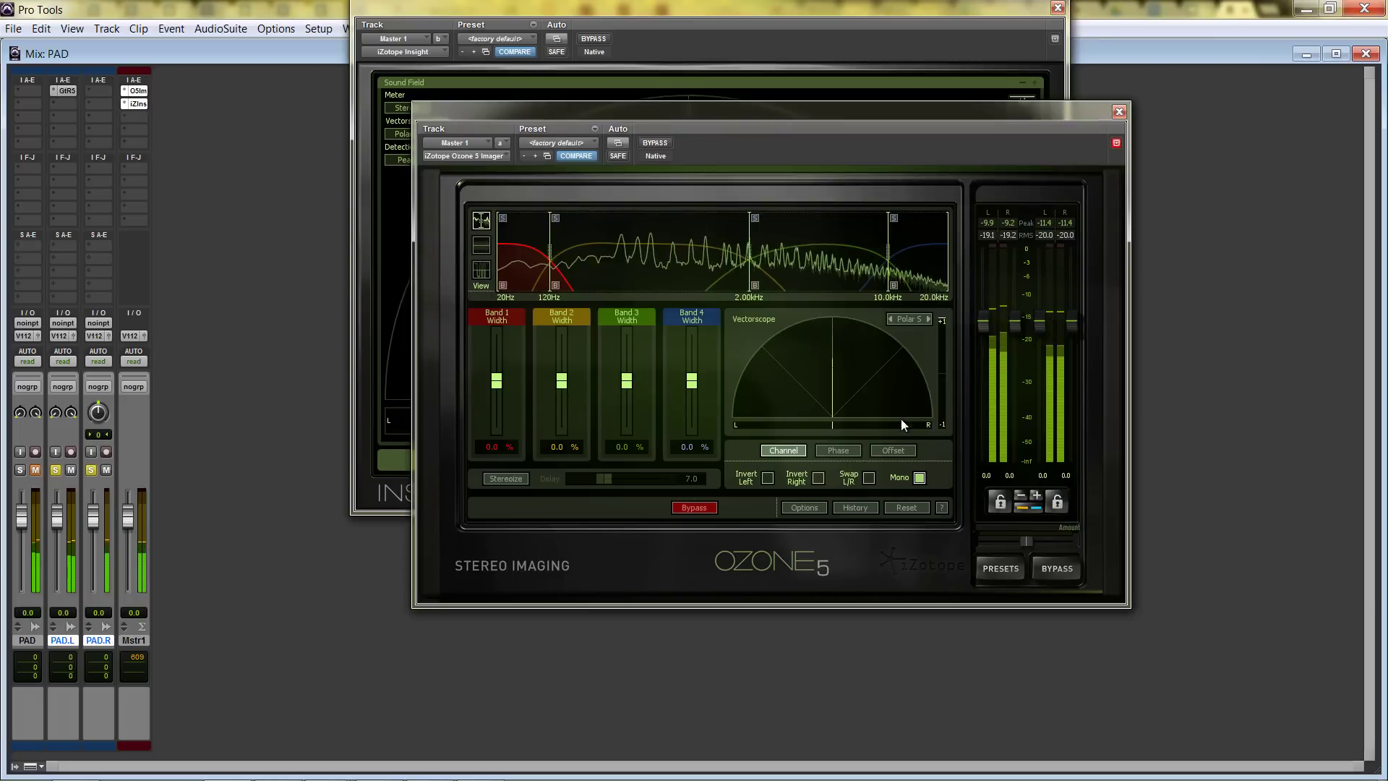
left_click(919, 478)
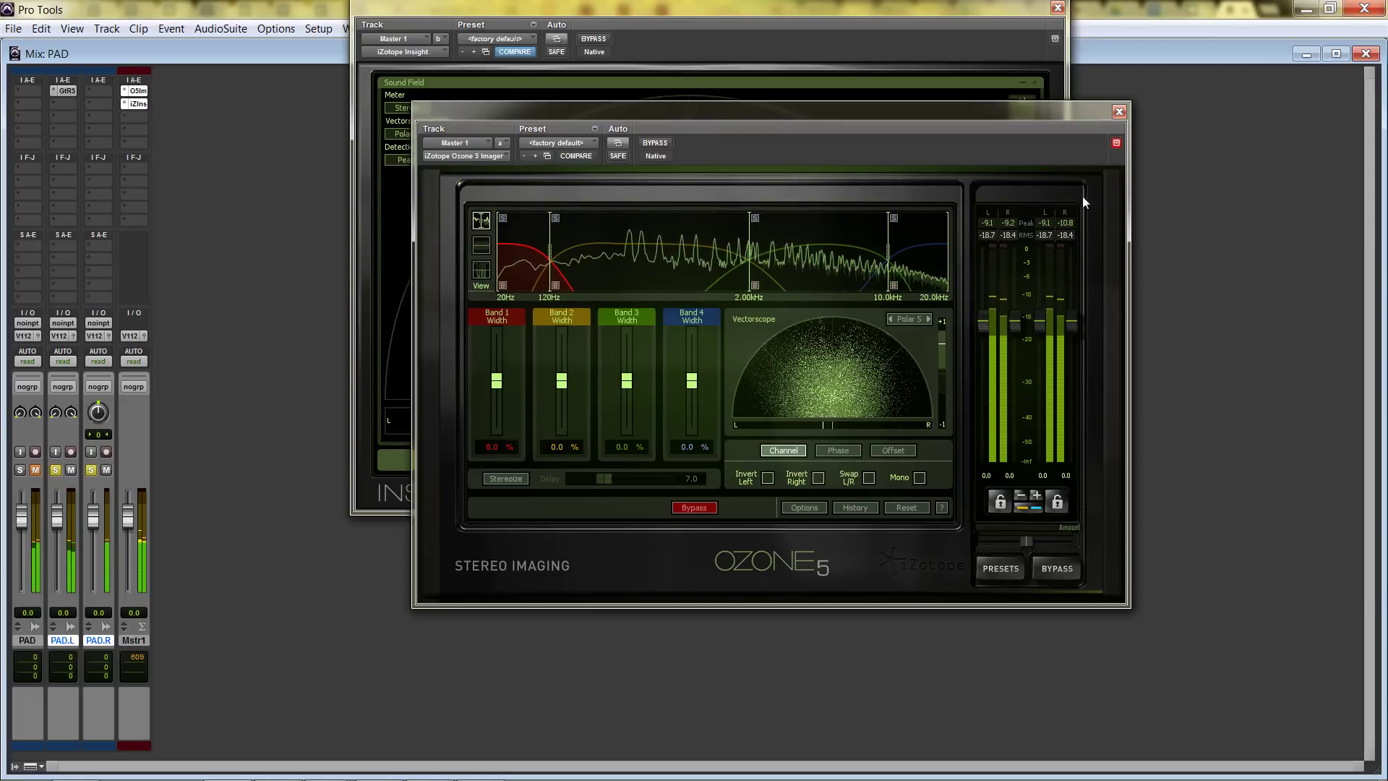
left_click(1119, 111)
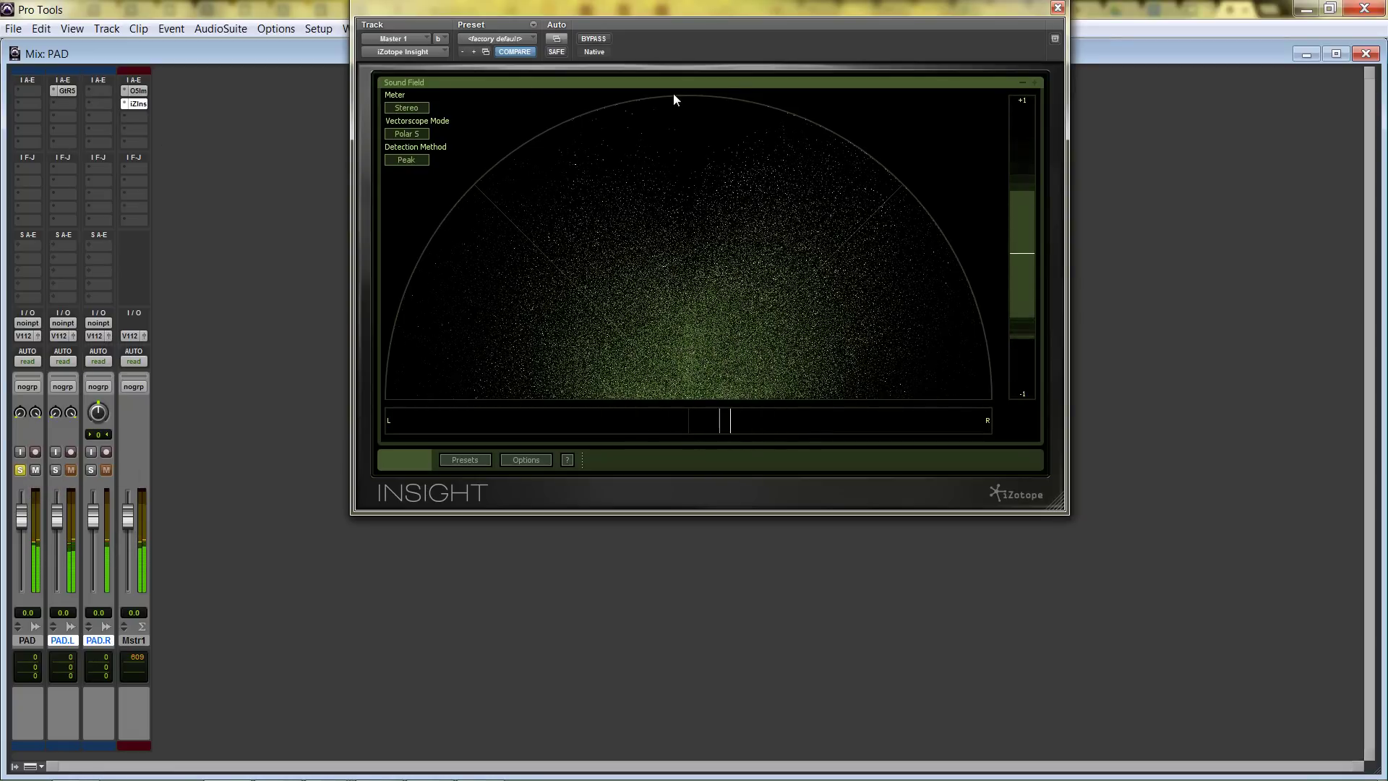
Step: Reopen the master's Ozone 5 Imager, enable Mono, and move its window lower so the Insight meter stays exposed
left_click(138, 91)
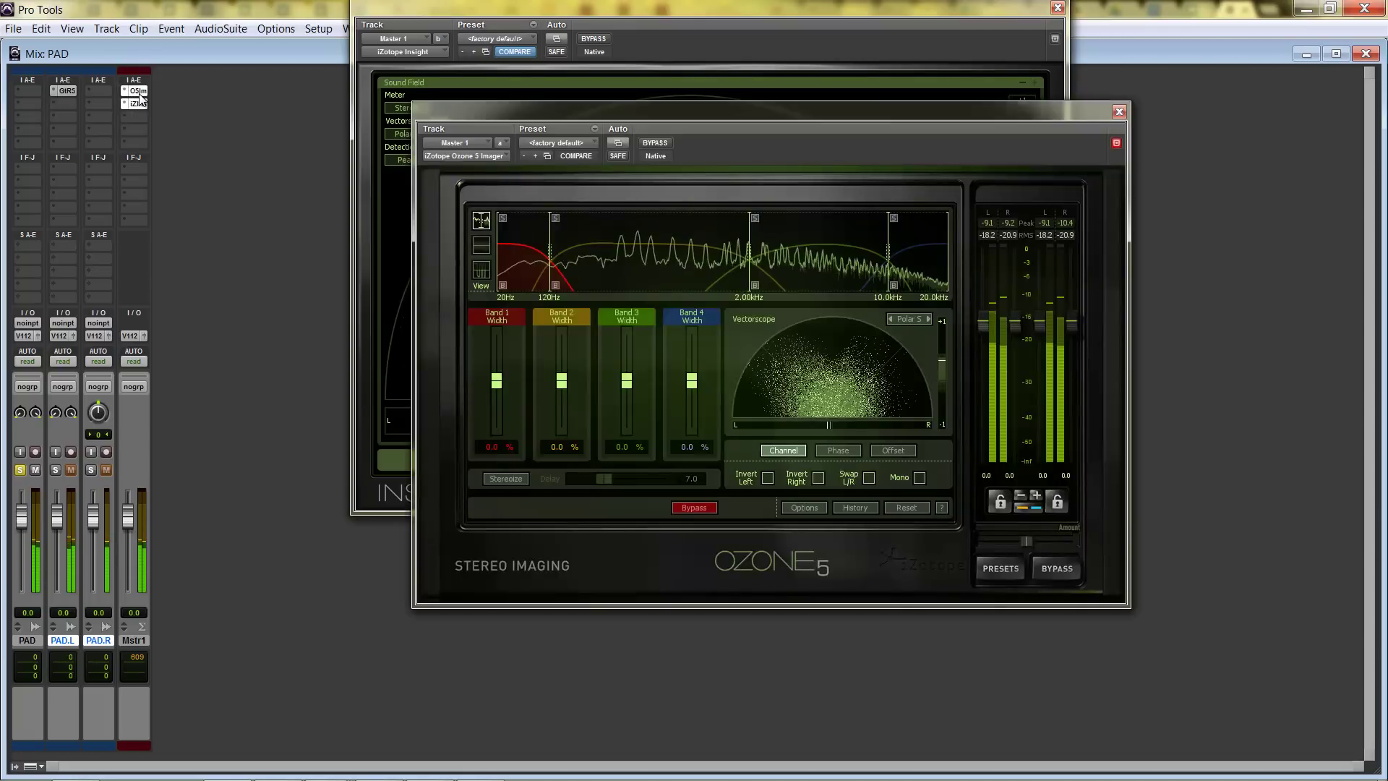
left_click(918, 477)
left_click_drag(882, 107, 879, 201)
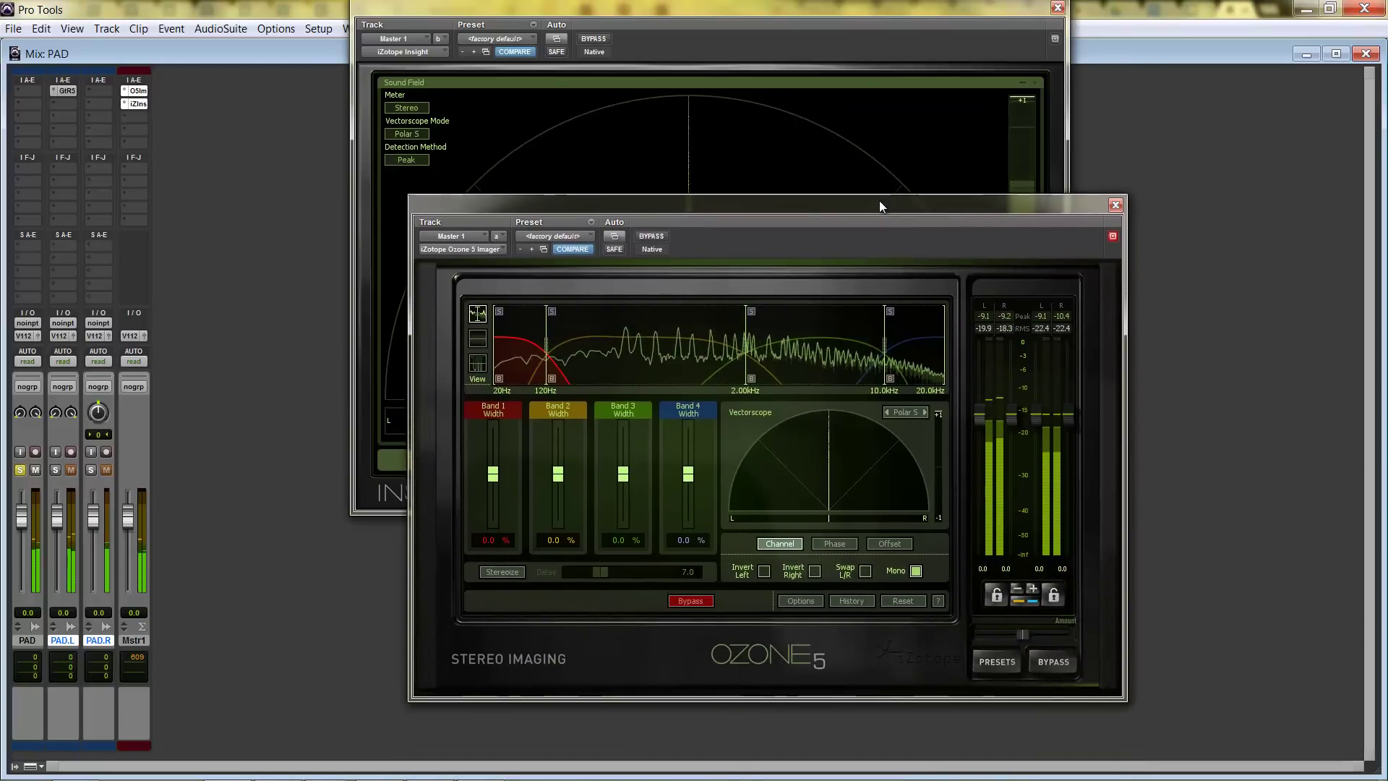
Step: Compare the original PAD with the split PAD.L and PAD.R tracks in mono by alternating solo and mute on PAD
left_click(20, 470)
left_click(36, 470)
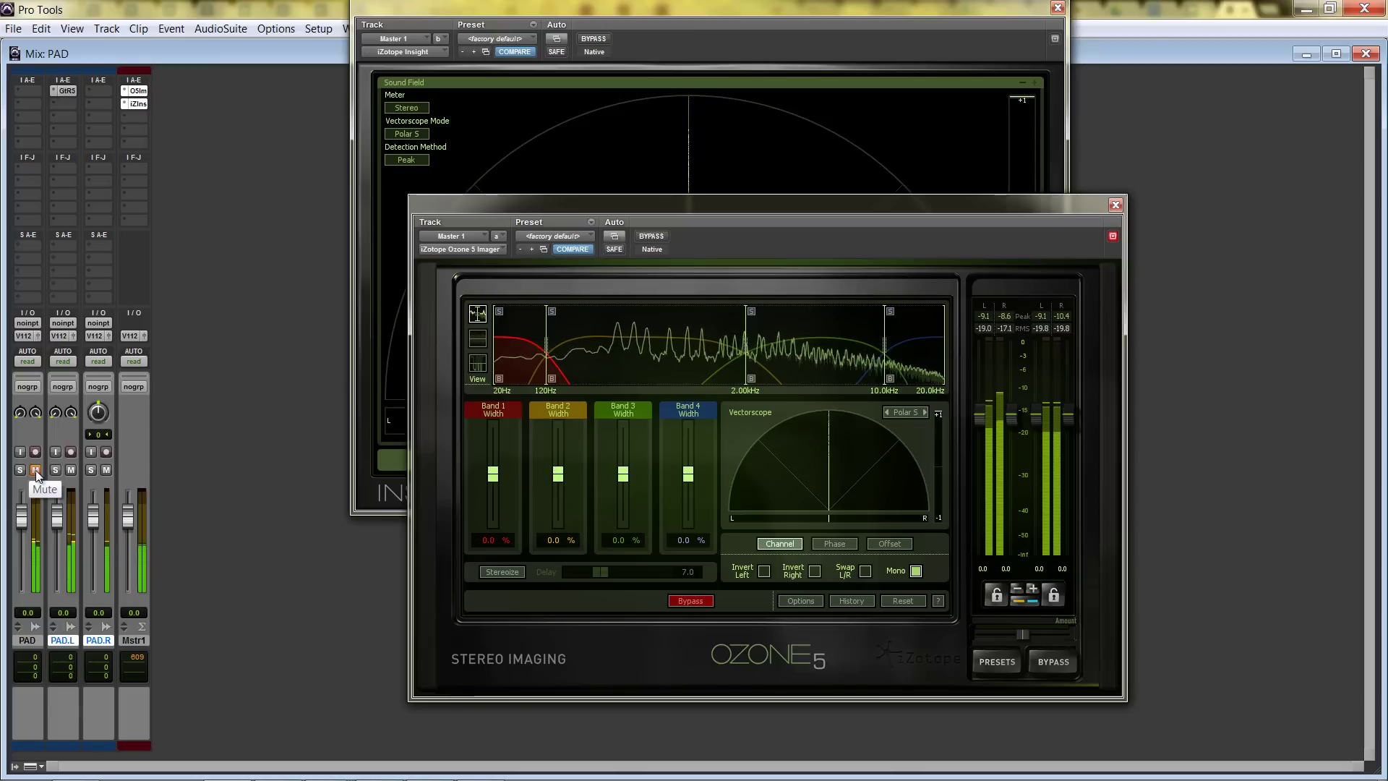
left_click(36, 470)
left_click(23, 470)
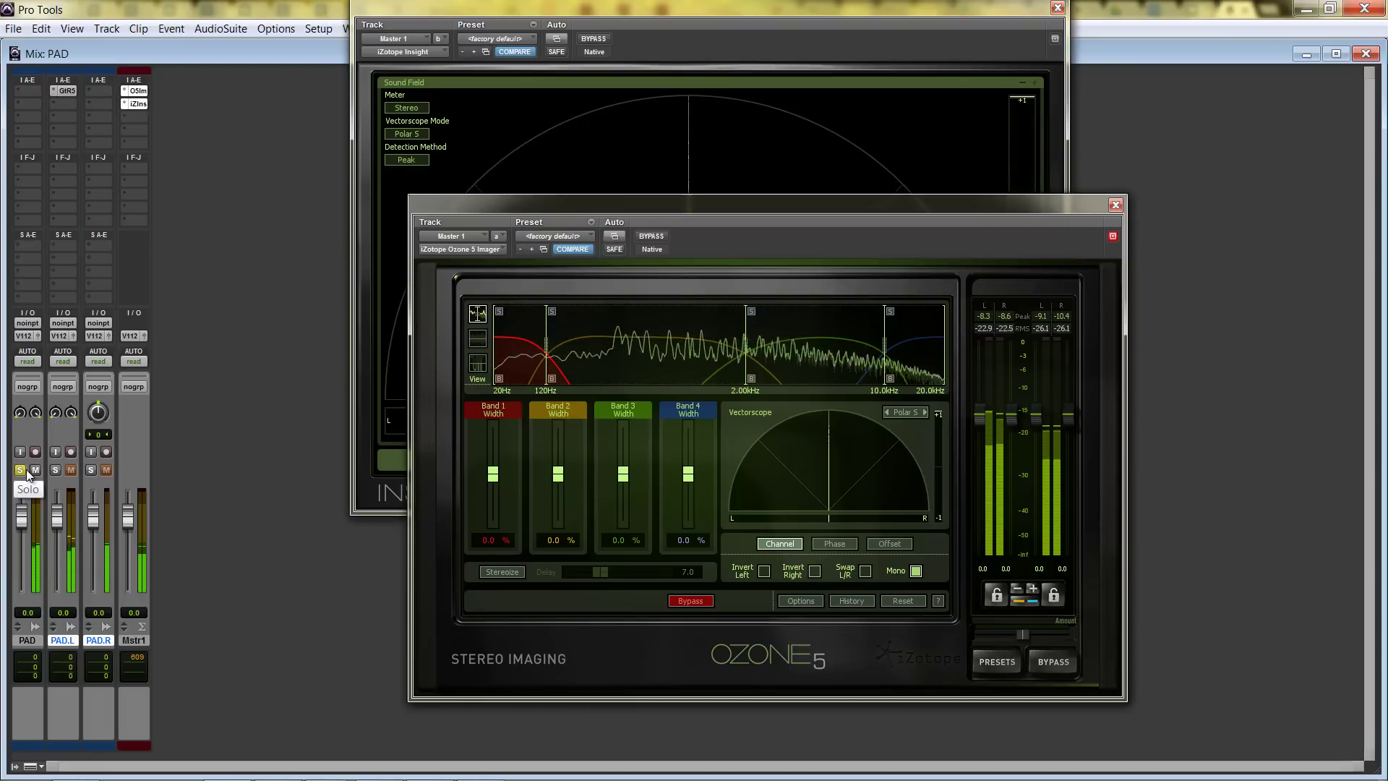
left_click(19, 469)
left_click(34, 469)
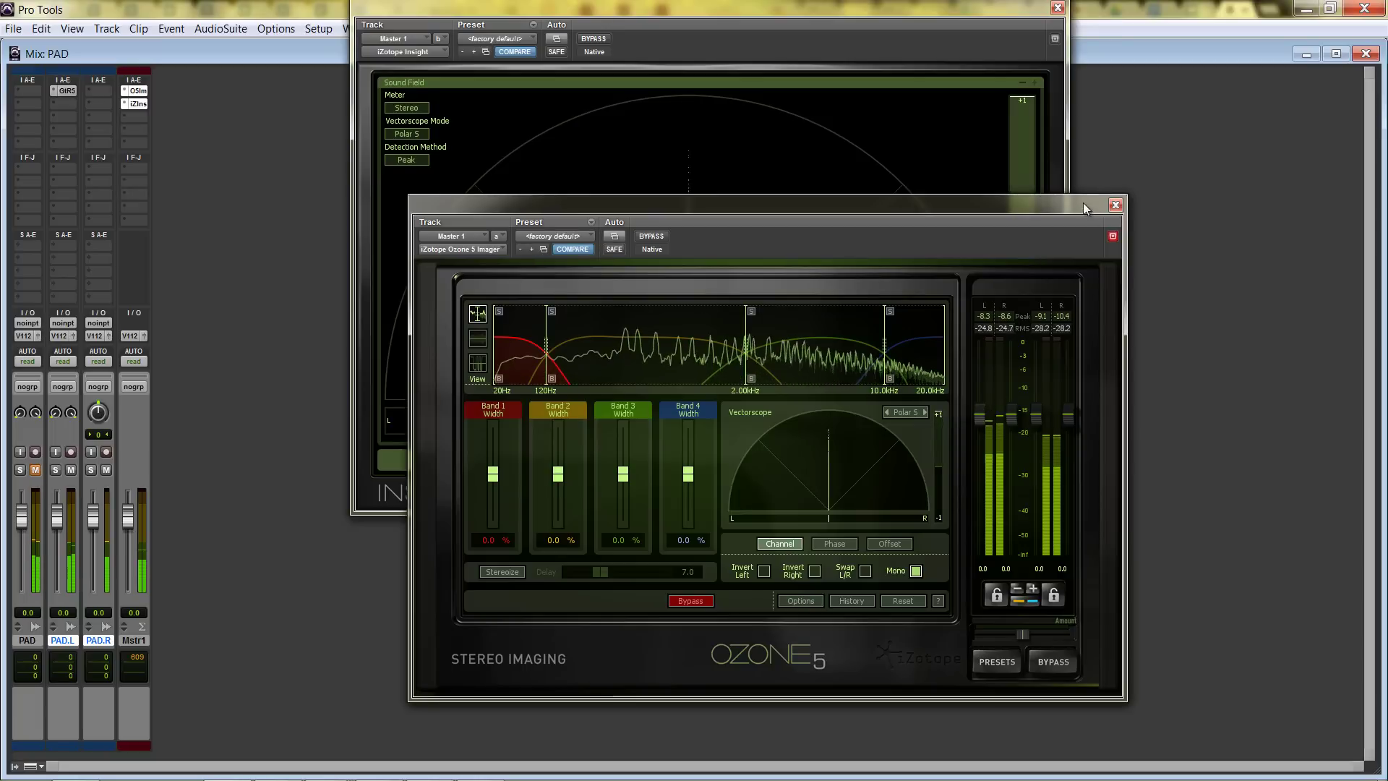
Step: Switch the Ozone 5 Imager back to stereo, close it, and lower the PAD.R fader to about -4 dB
left_click(915, 571)
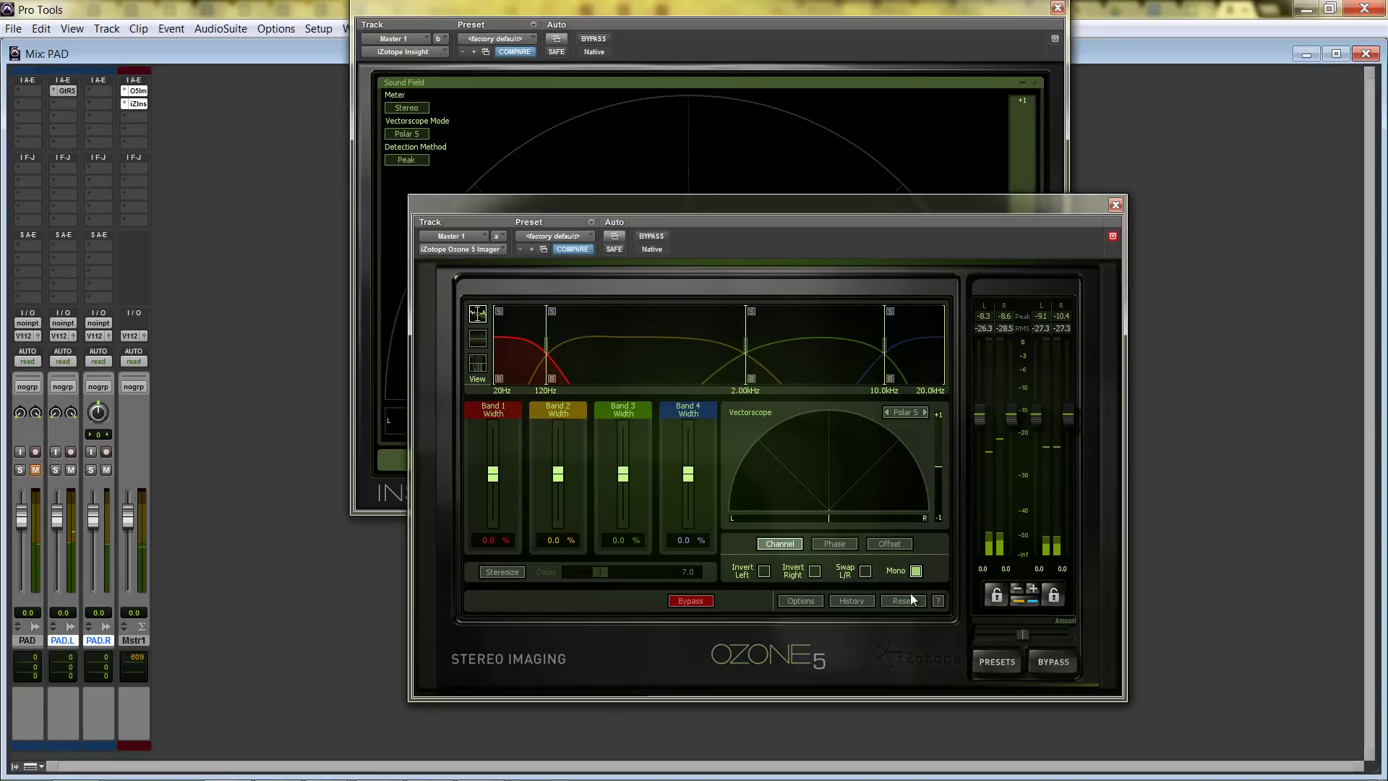
left_click(1117, 205)
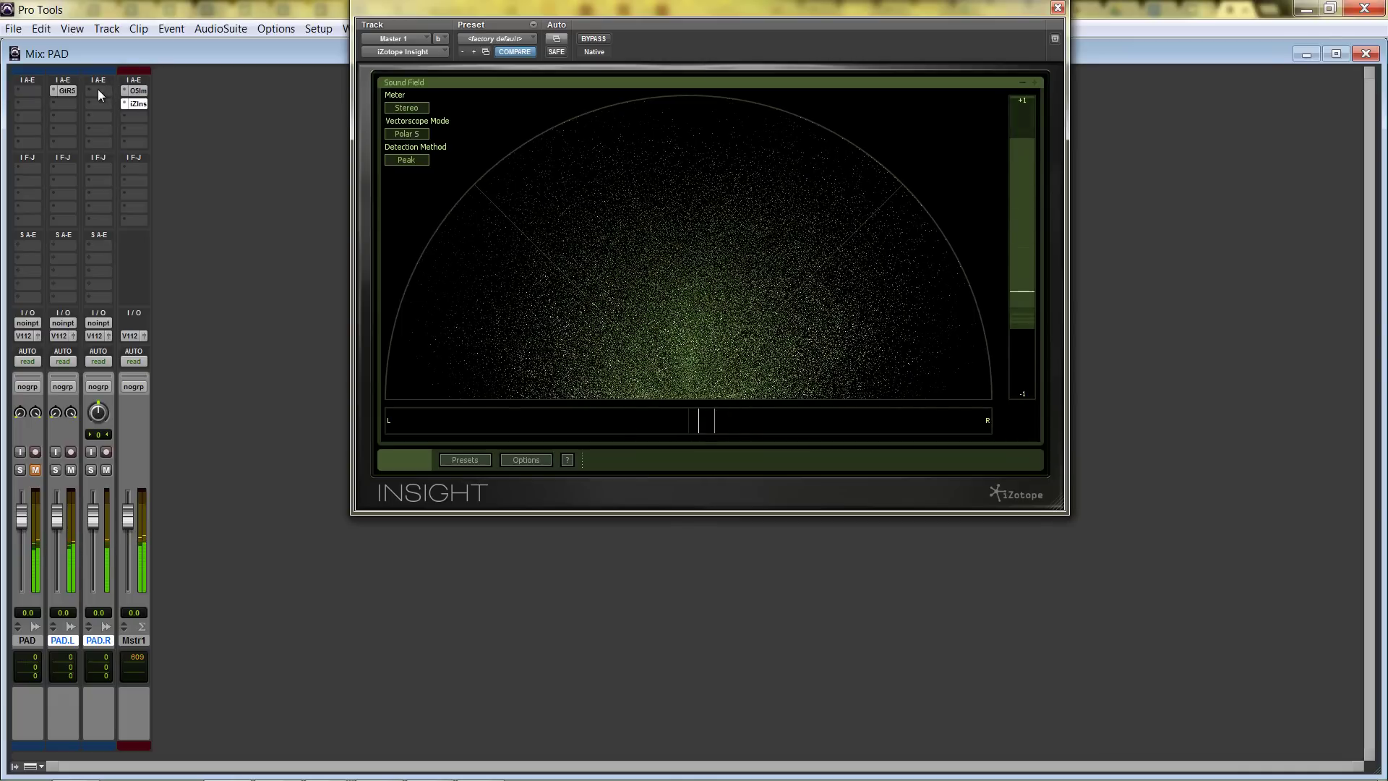
left_click_drag(94, 516, 98, 529)
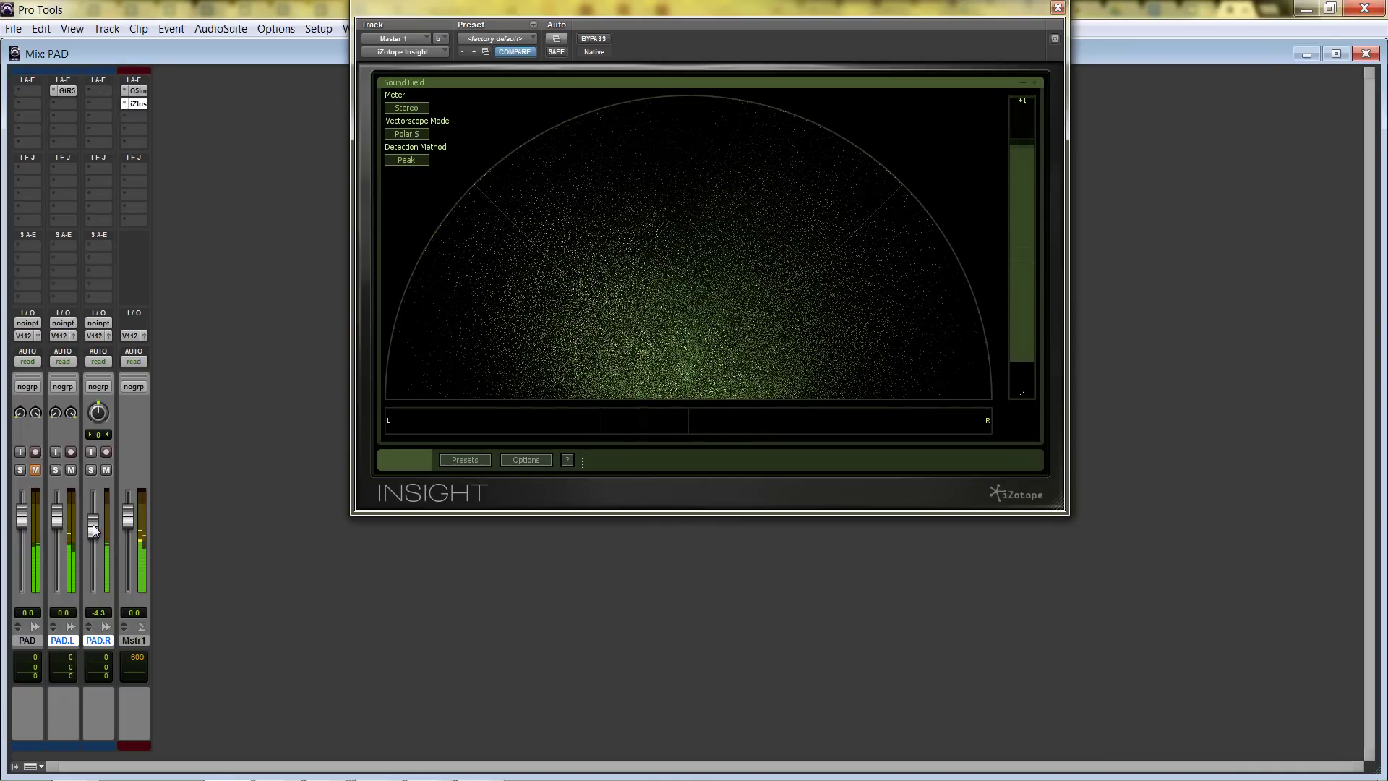
left_click_drag(94, 527, 99, 514)
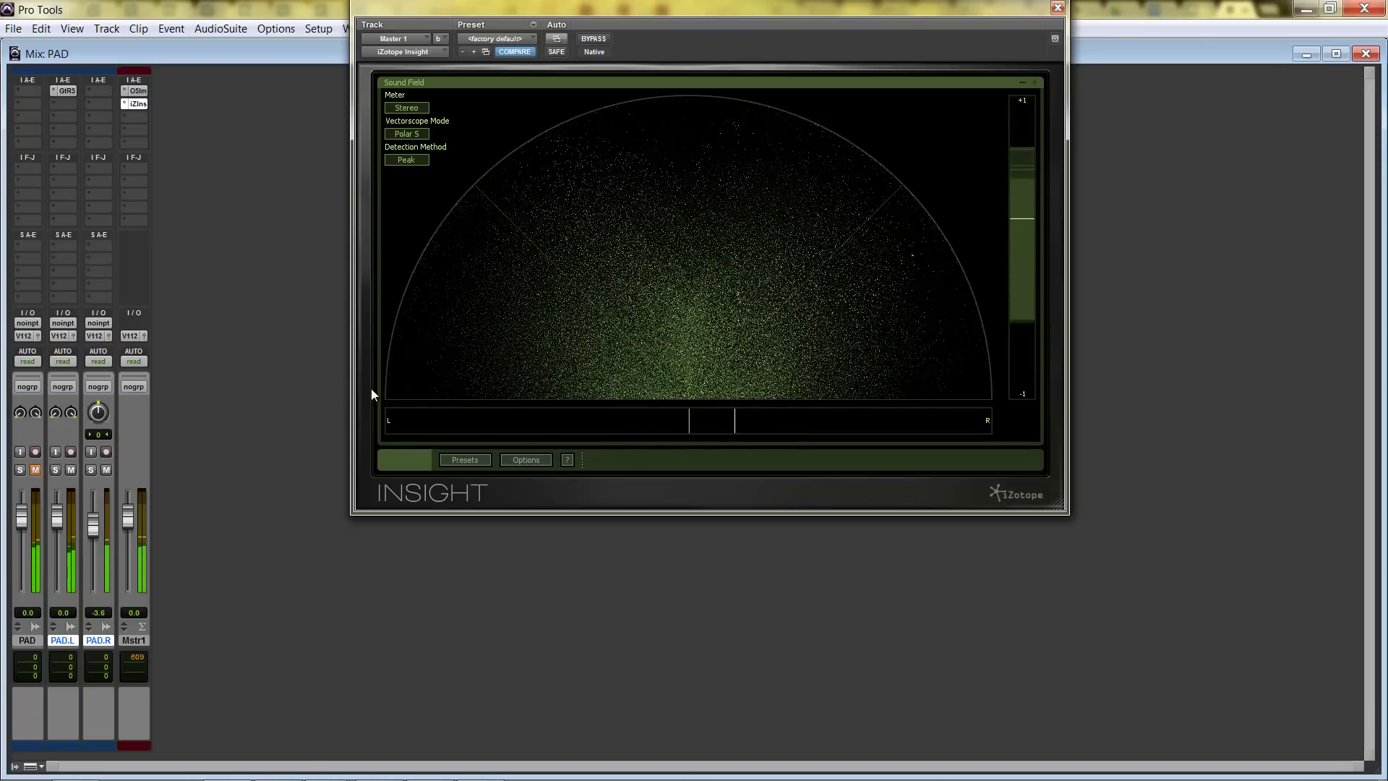
Step: Recheck the rebalanced split tracks against the original PAD in mono with the Ozone 5 Imager, alternating PAD's solo and mute
left_click(141, 91)
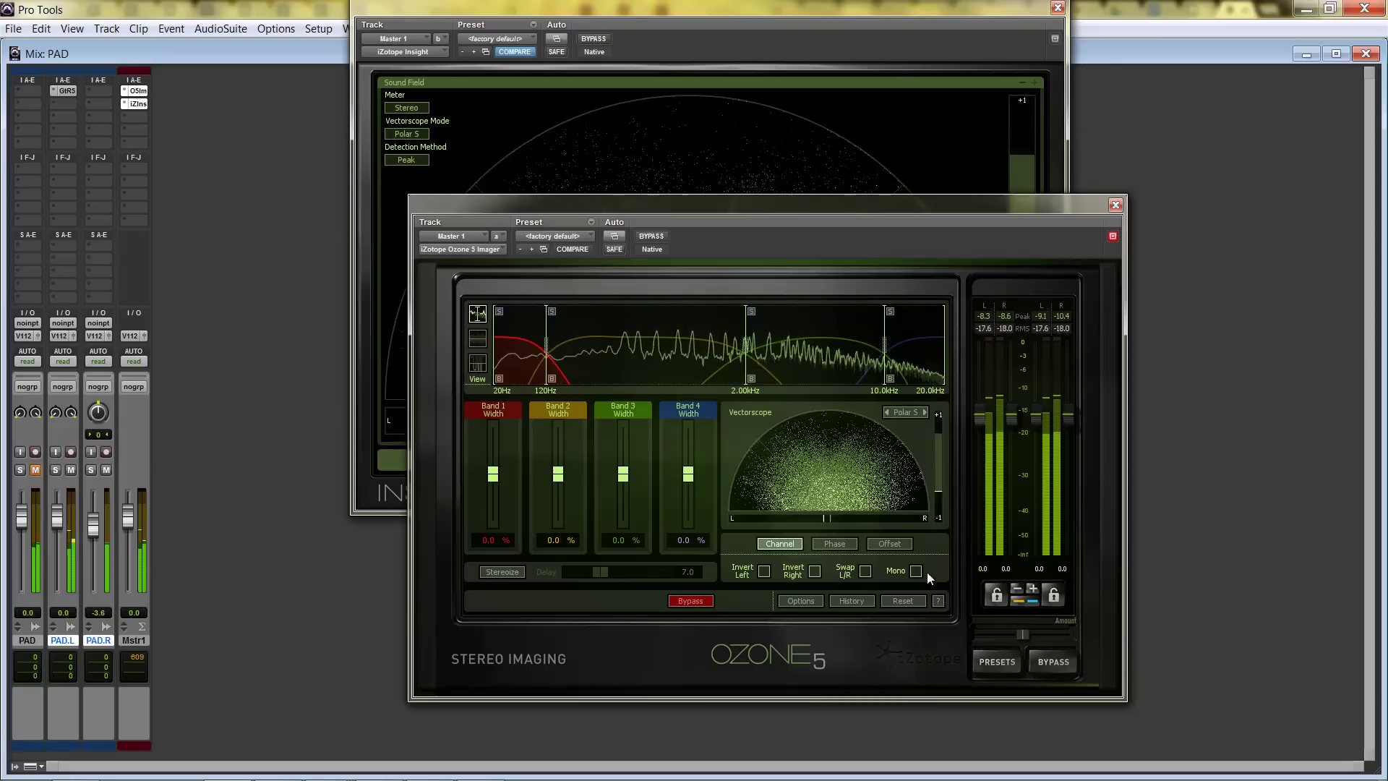
left_click(916, 571)
left_click(20, 470)
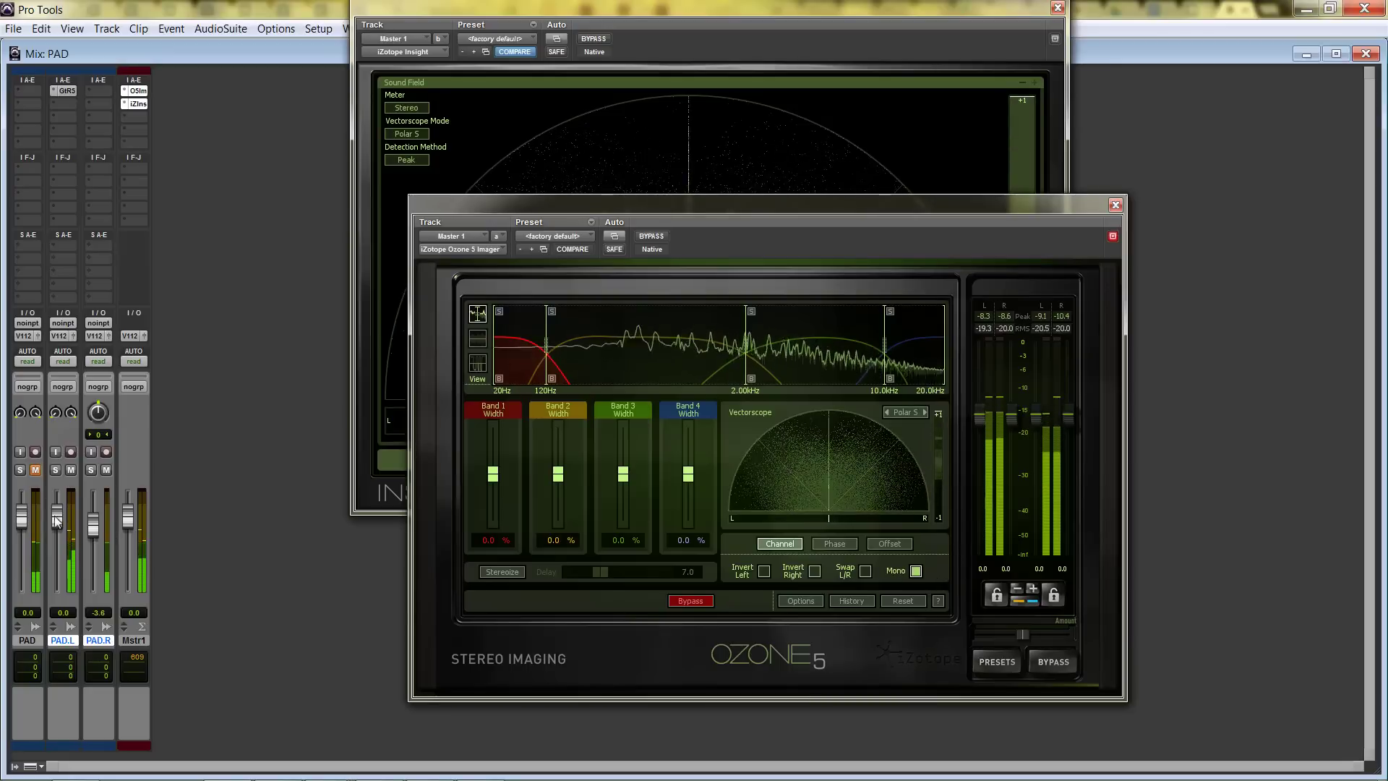
left_click(34, 470)
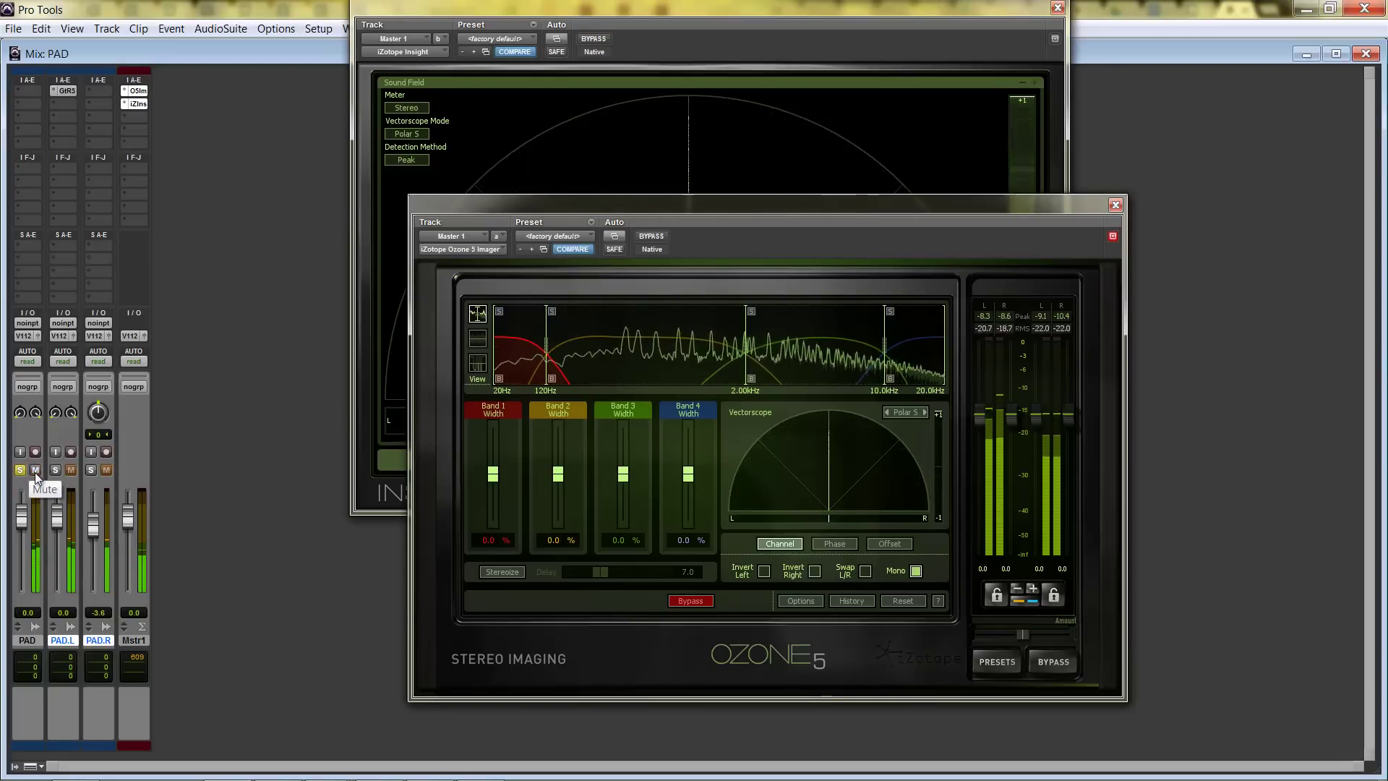
left_click(35, 471)
left_click(21, 470)
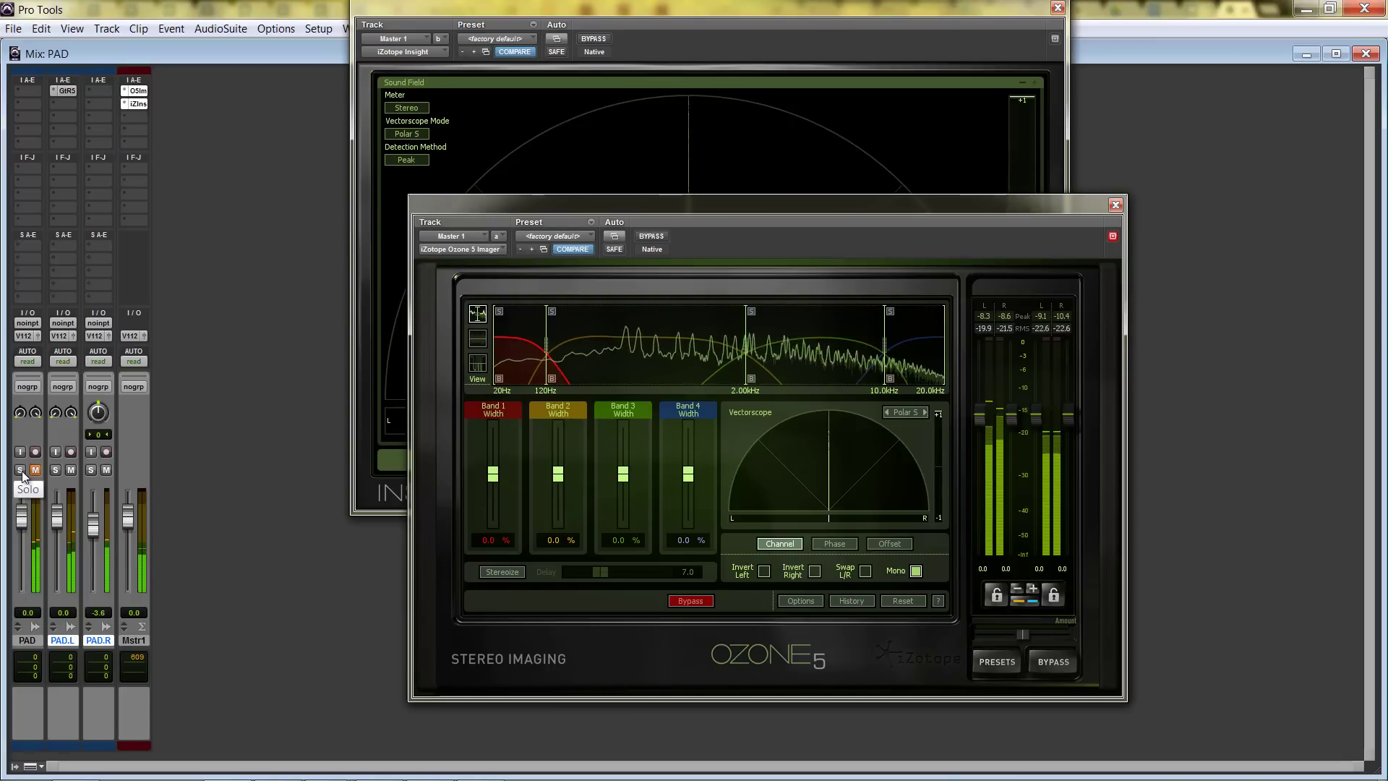
left_click(22, 470)
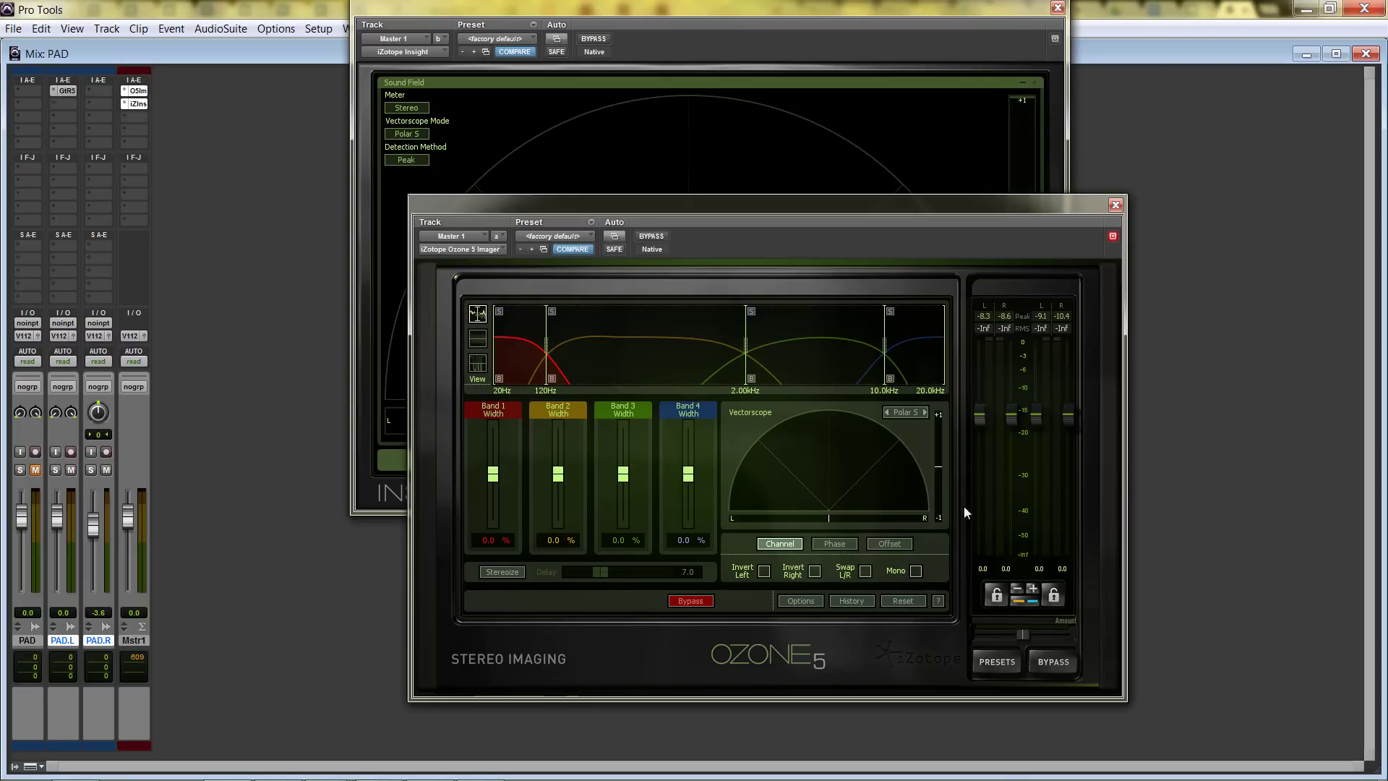
Step: Move the Ozone 5 Imager window lower, bring Insight in front, and reposition Insight so the Imager's Mono option stays accessible
left_click_drag(1087, 212, 1095, 264)
left_click(894, 6)
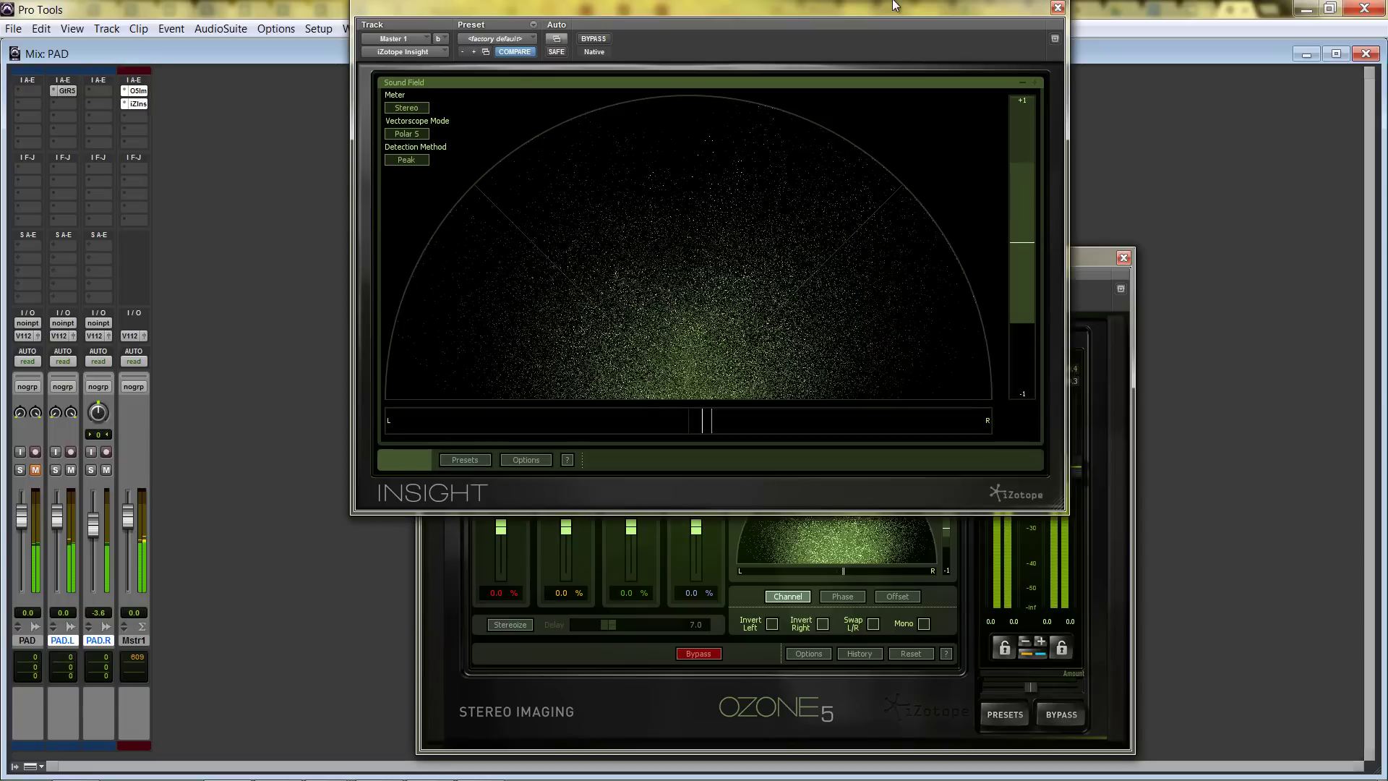
left_click_drag(894, 6, 970, 69)
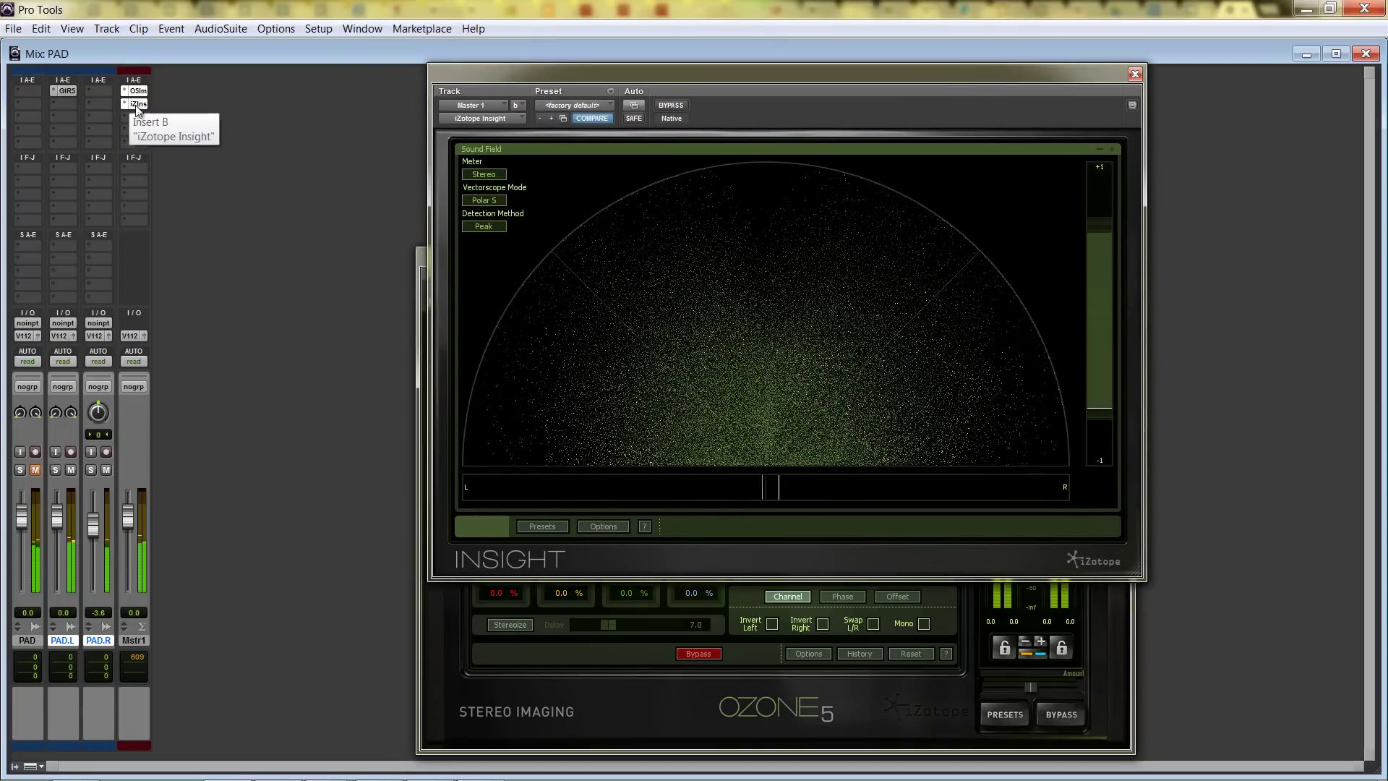
Step: Insert the mono/stereo Doubler2 plug-in on PAD.R and move its window aside to expose the Insight vectorscope
left_click(95, 89)
mouse_move(127, 115)
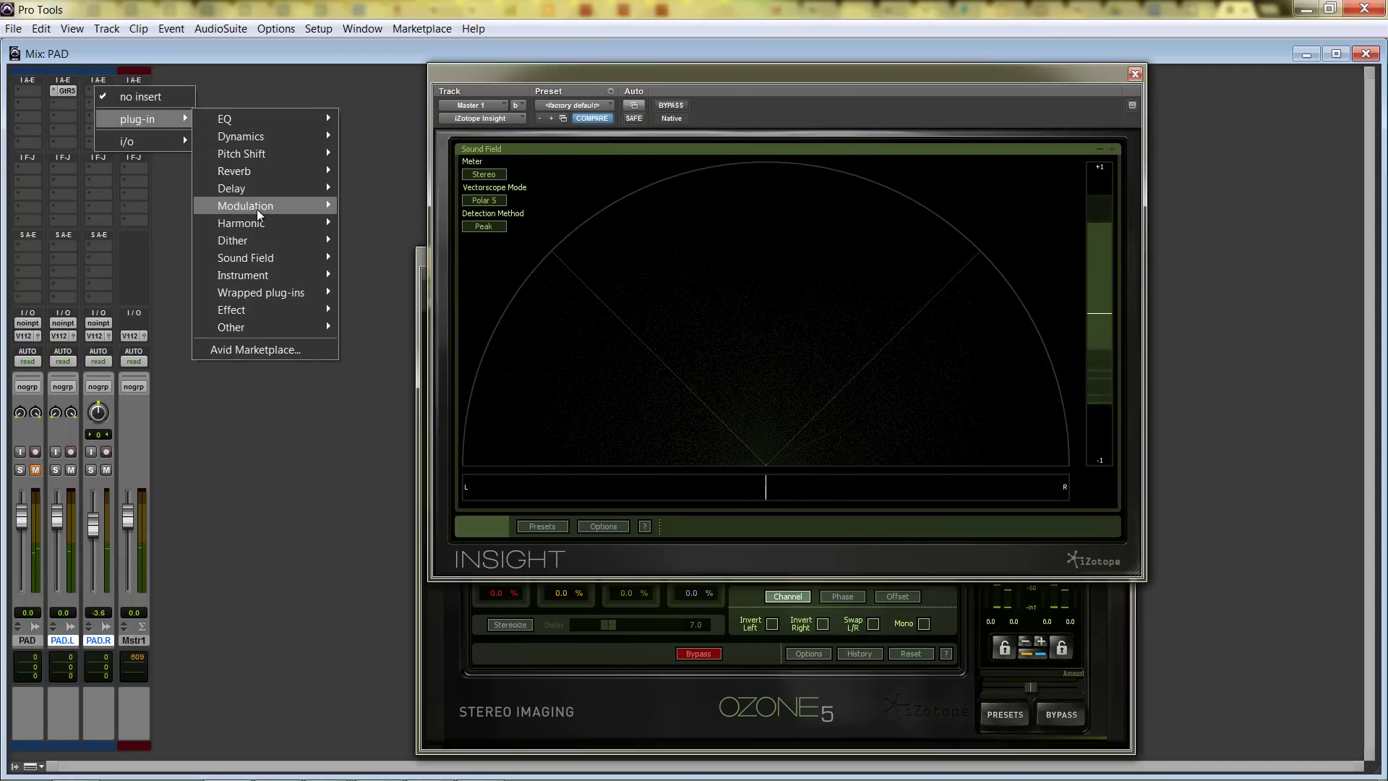
mouse_move(257, 208)
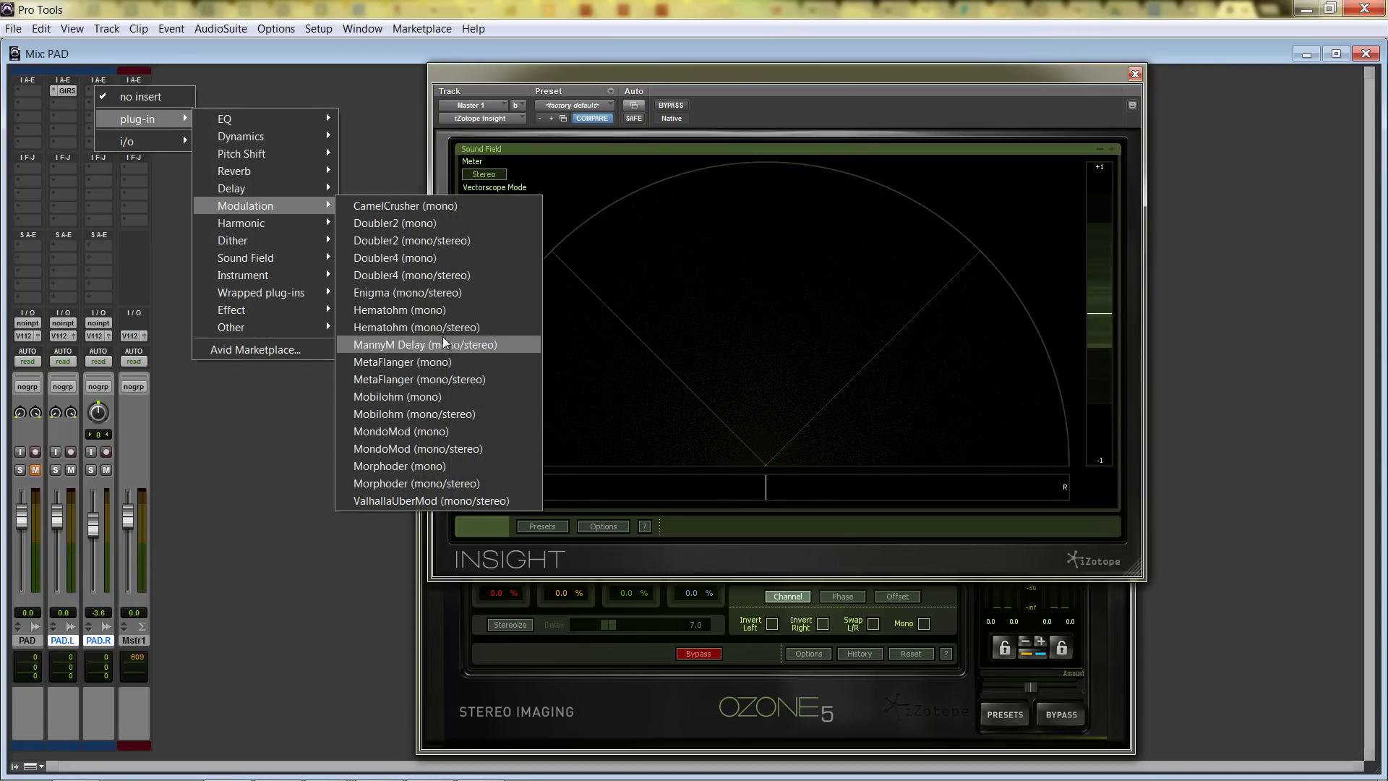
left_click(435, 243)
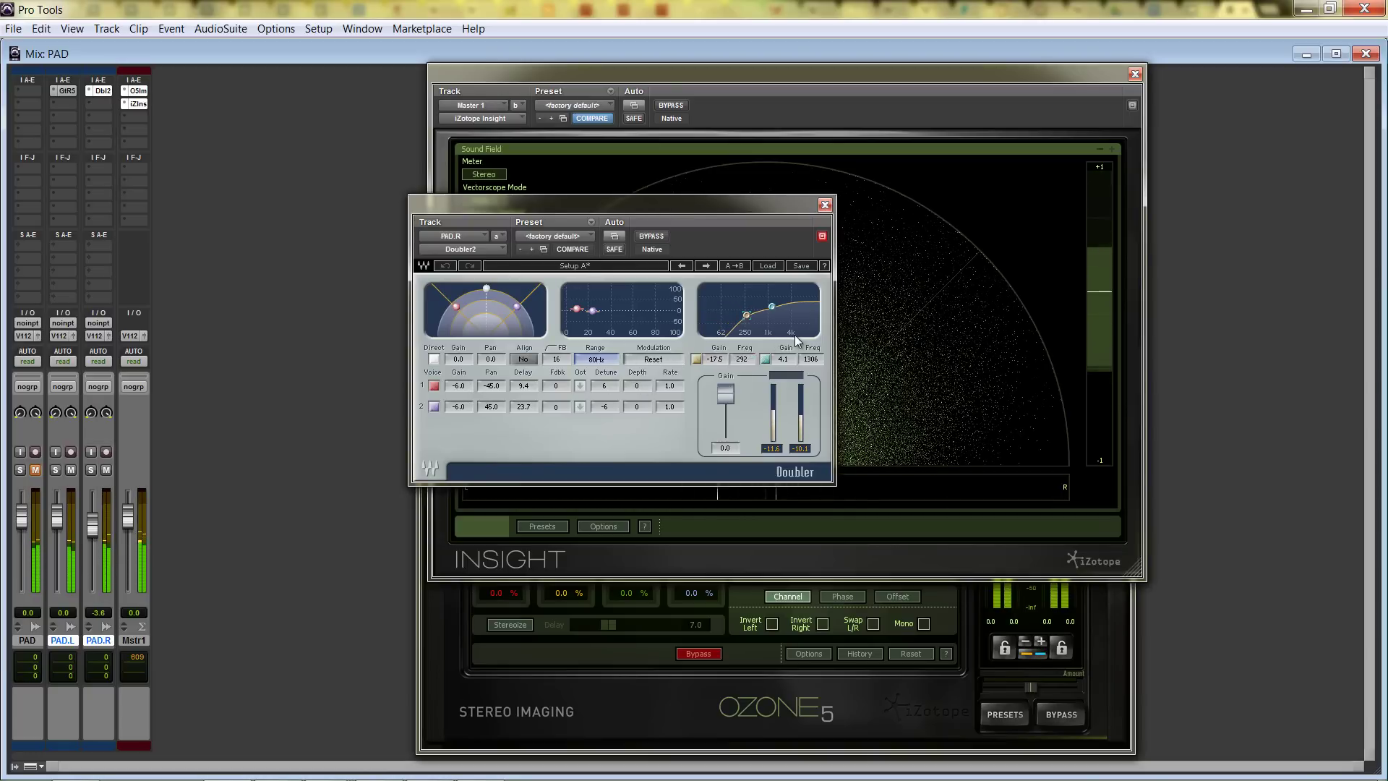
left_click_drag(766, 222, 1080, 92)
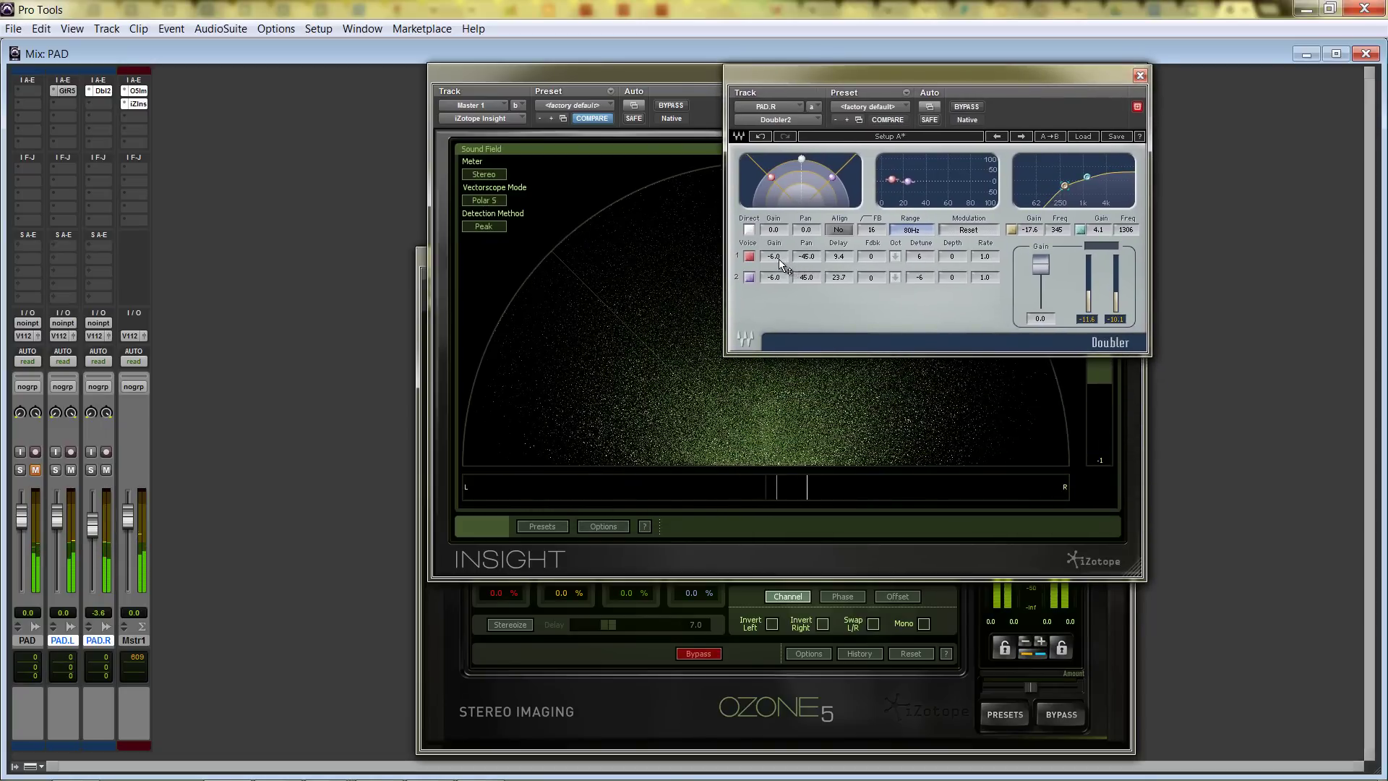
Step: Lower Doubler2's voice 1 gain to -7.7 and reduce voice 2's gain similarly, listen to the result, and close the plug-in
left_click_drag(773, 257, 777, 280)
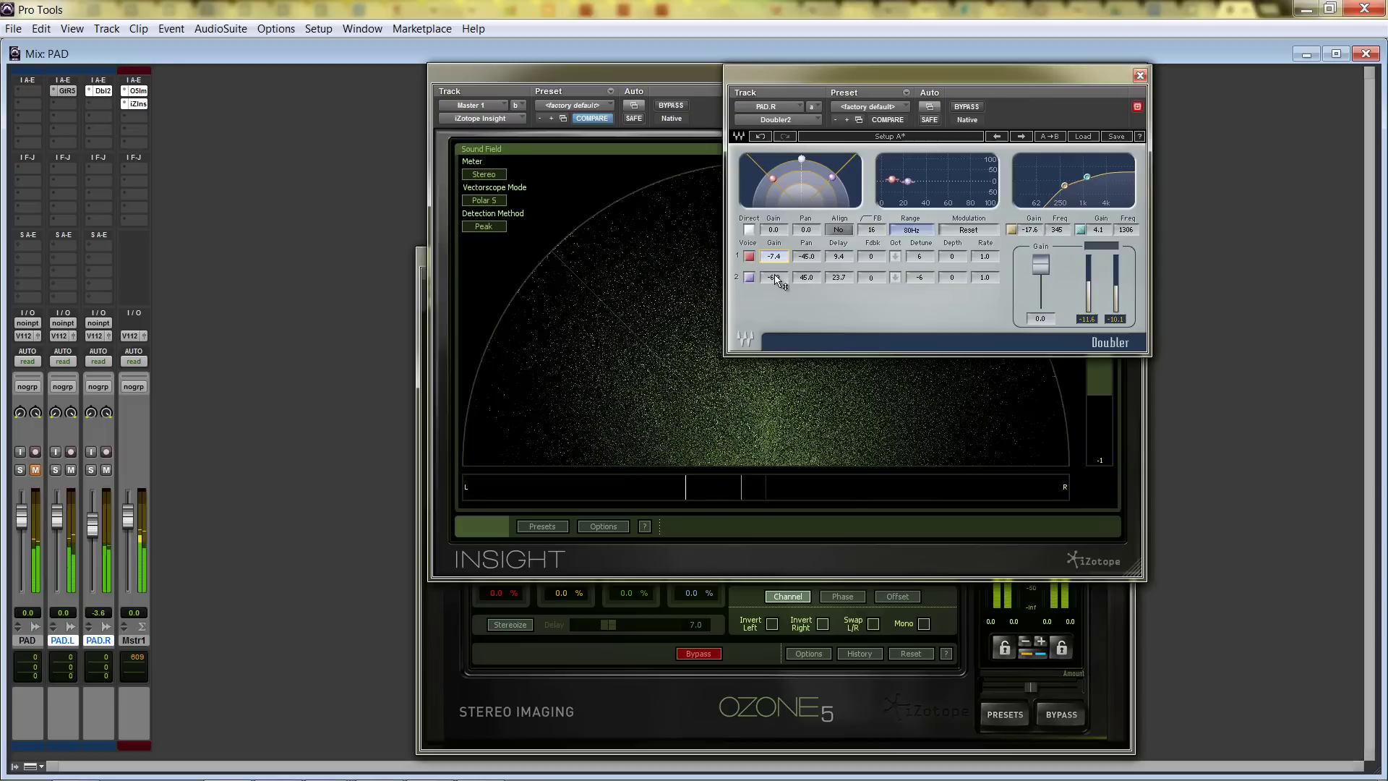
key("Down")
key("Down")
left_click_drag(775, 276, 772, 304)
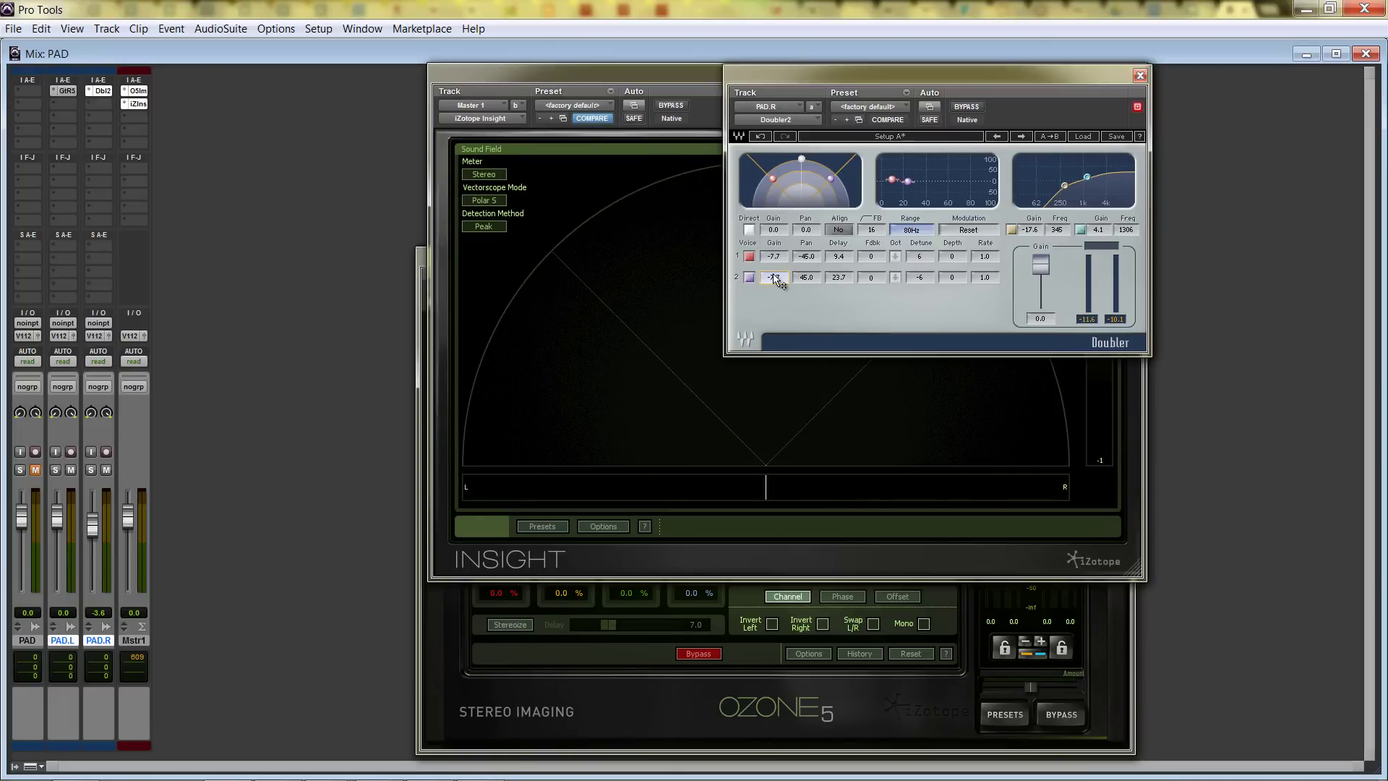
key("space")
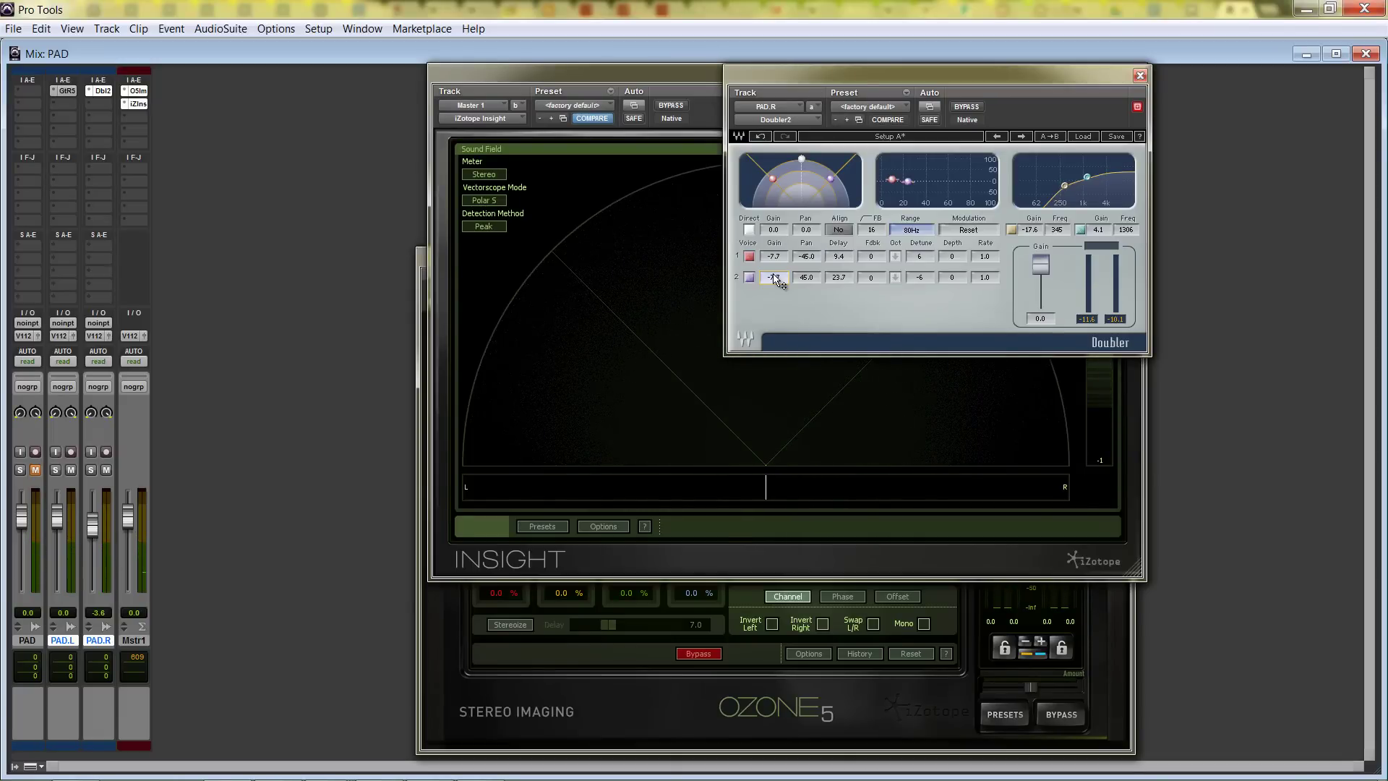
key("space")
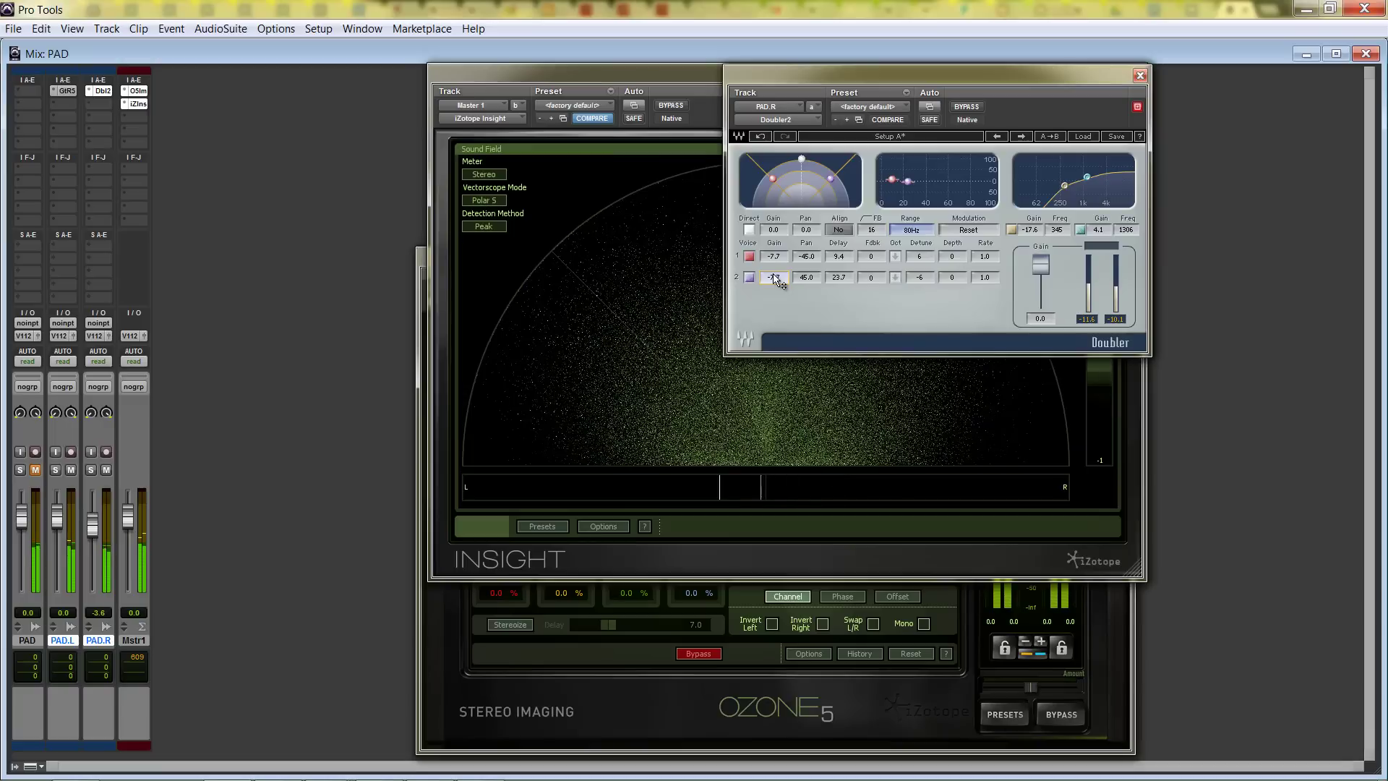
left_click(1135, 78)
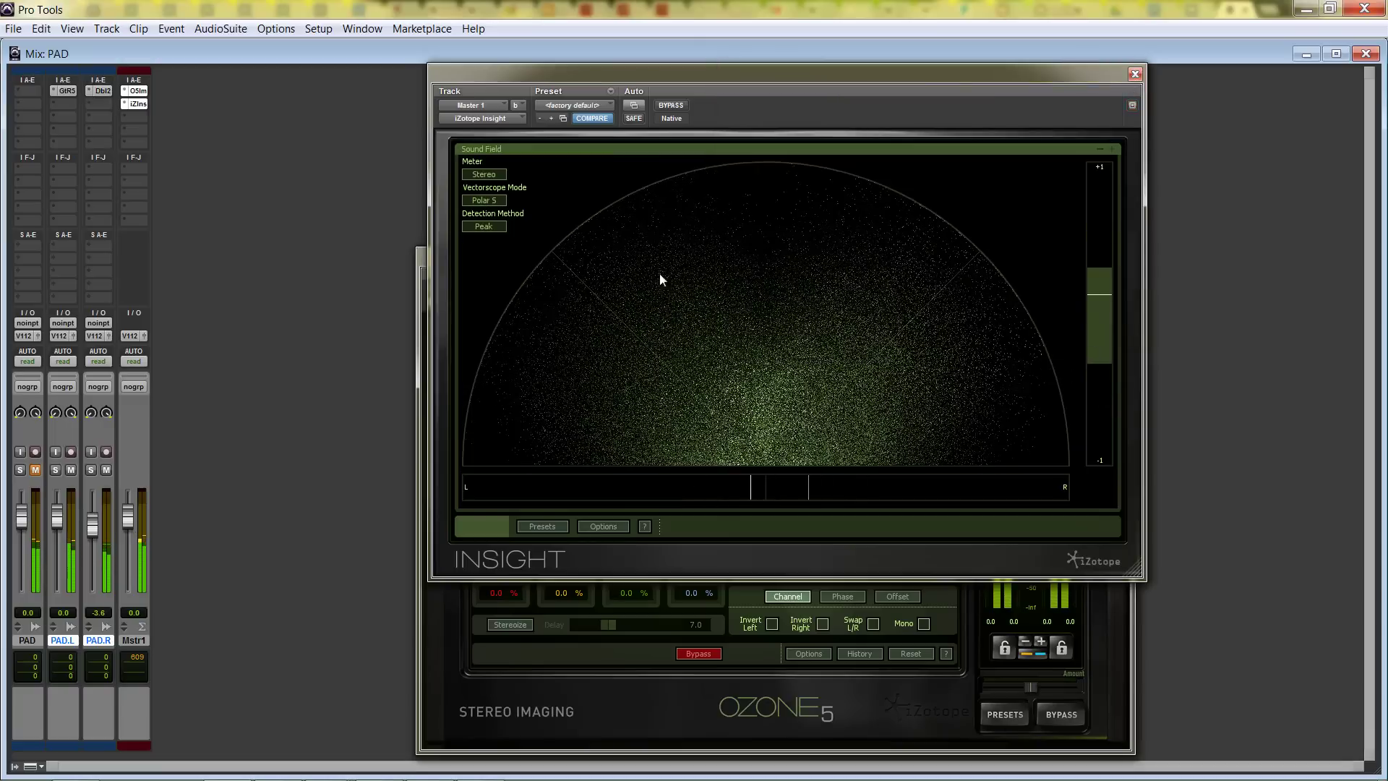
Step: Compare the doubled split tracks with the original PAD in mono, and return the Ozone 5 Imager to stereo
left_click(919, 621)
left_click(955, 105)
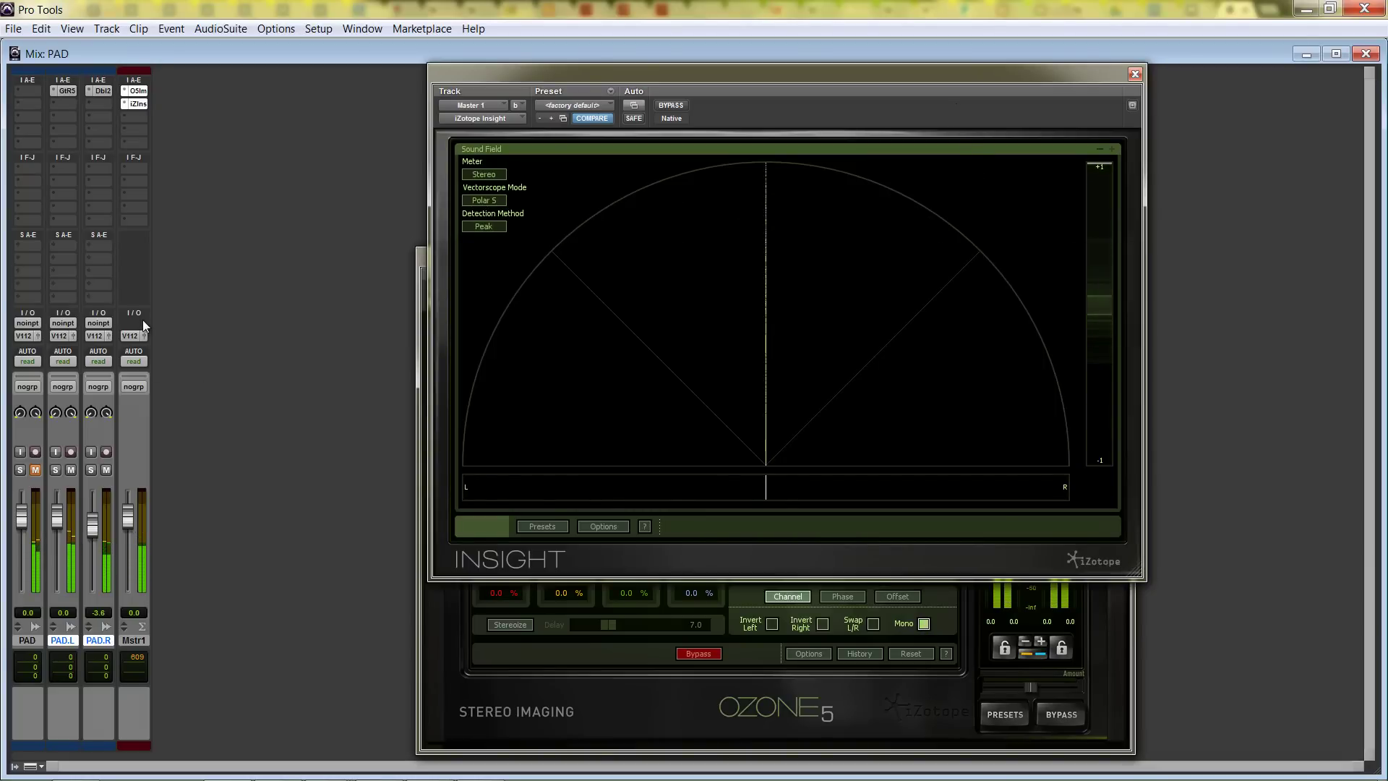
right_click(84, 89)
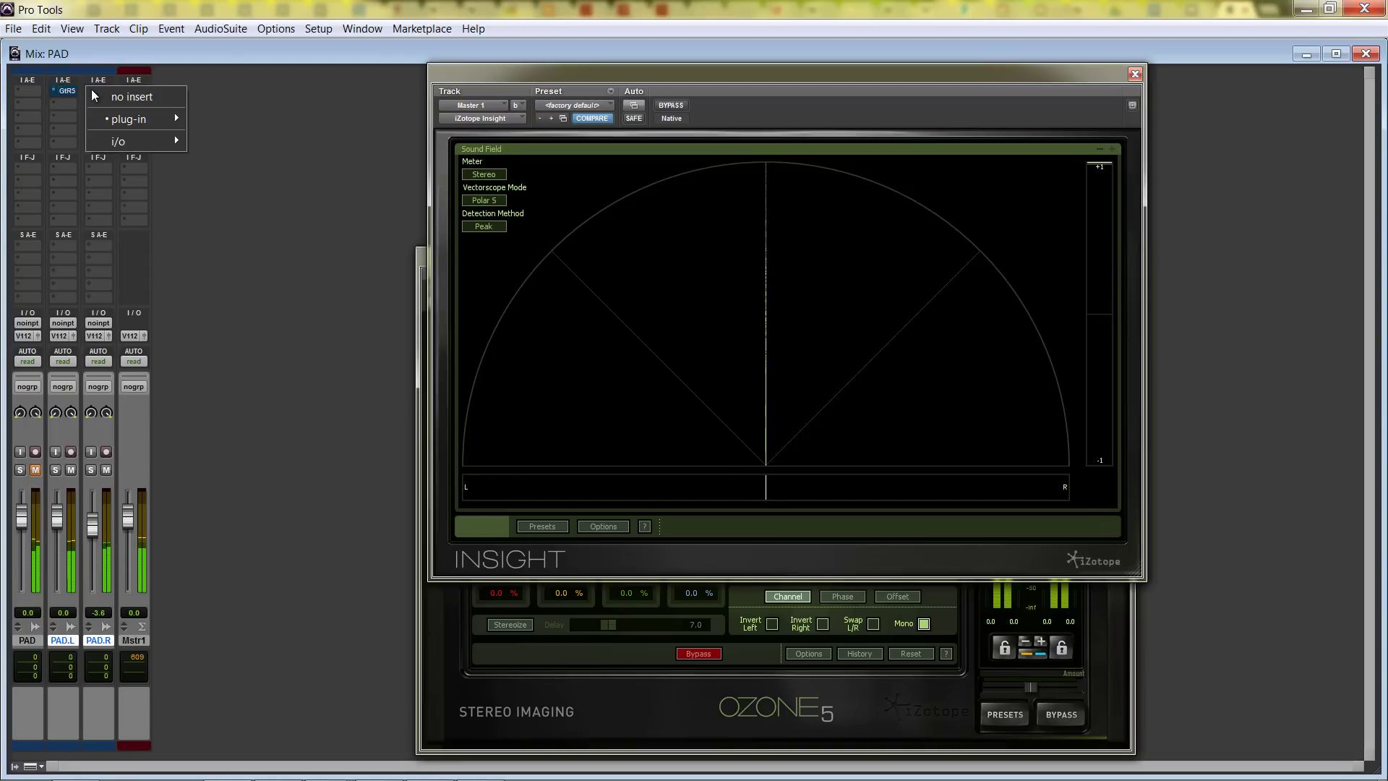
left_click(91, 91)
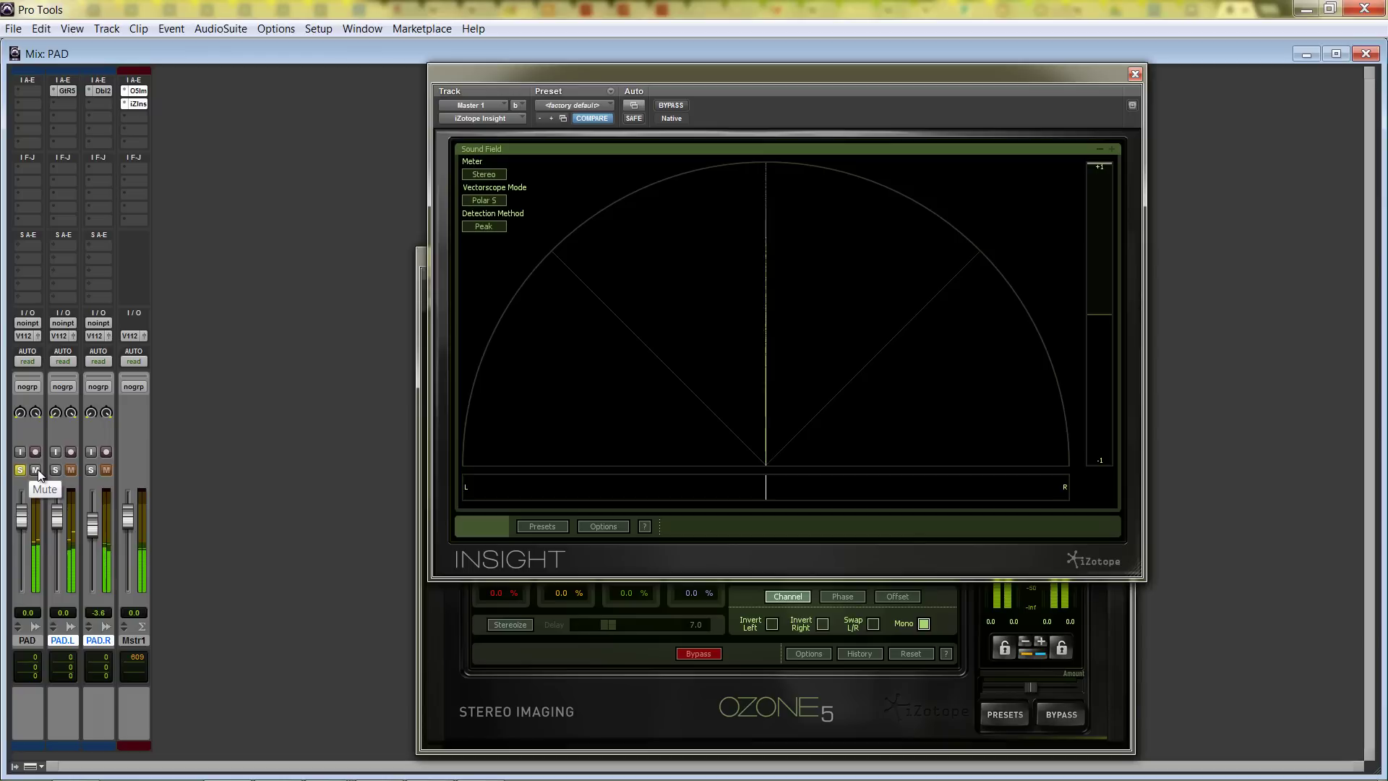
left_click(35, 470)
left_click(20, 470)
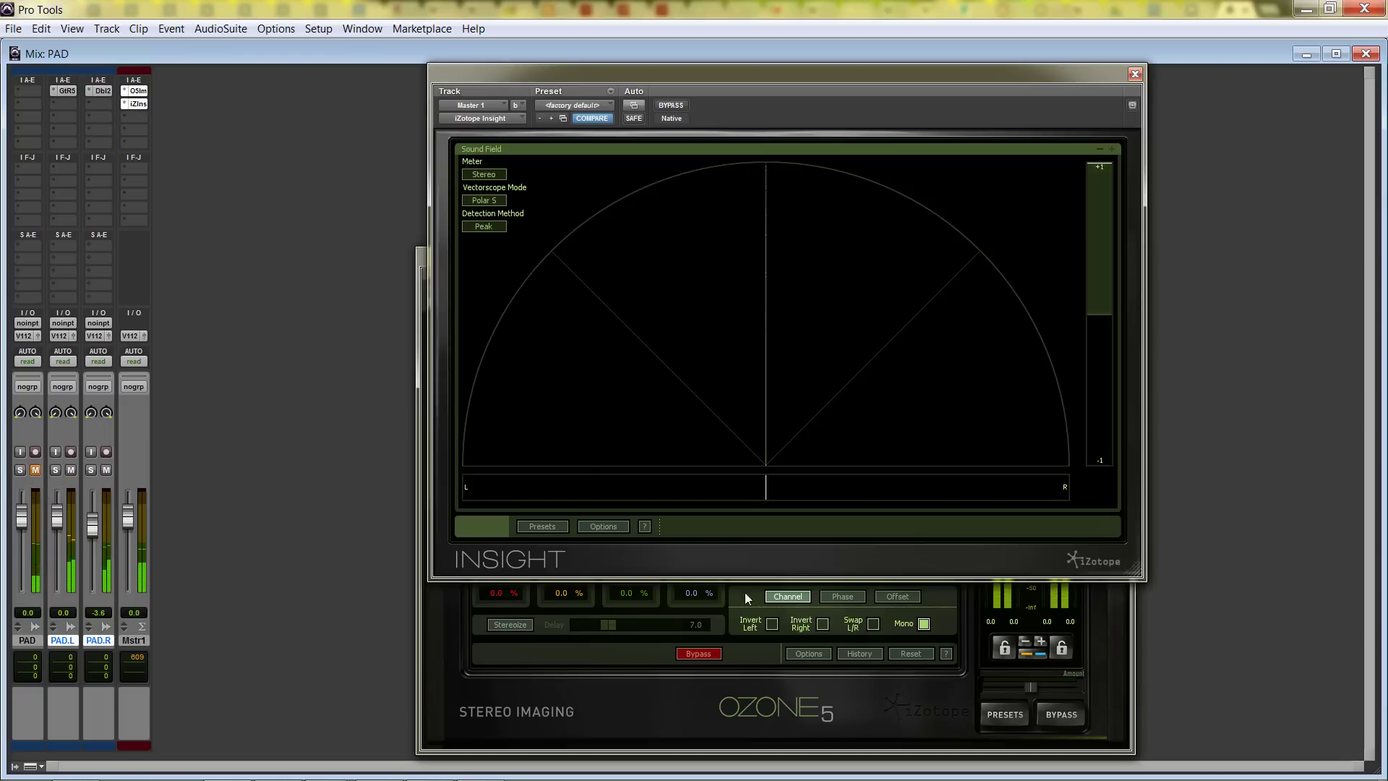
left_click(923, 624)
left_click(843, 97)
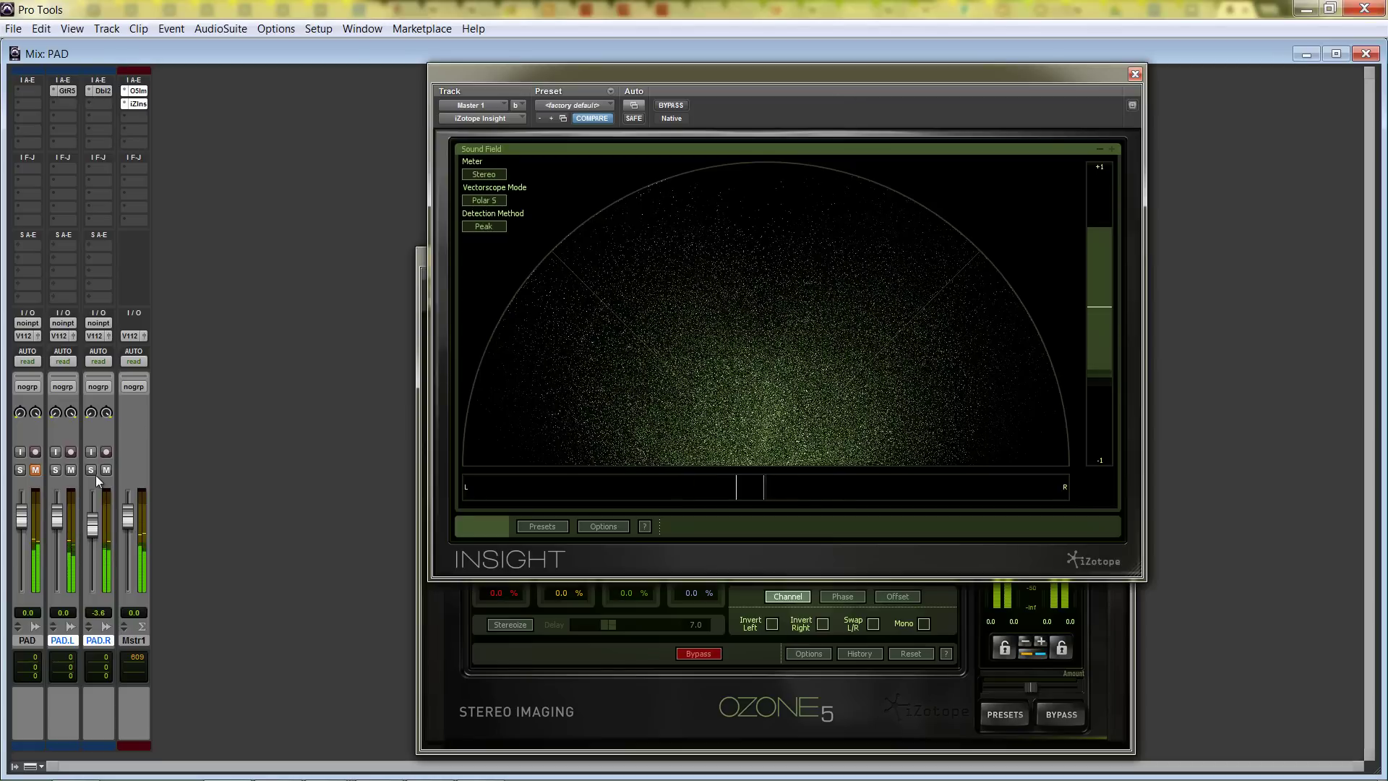
Step: Narrow the inner pans of PAD.L and PAD.R, and balance their faders at +0.4 dB and -1.2 dB
left_click_drag(94, 415, 94, 399)
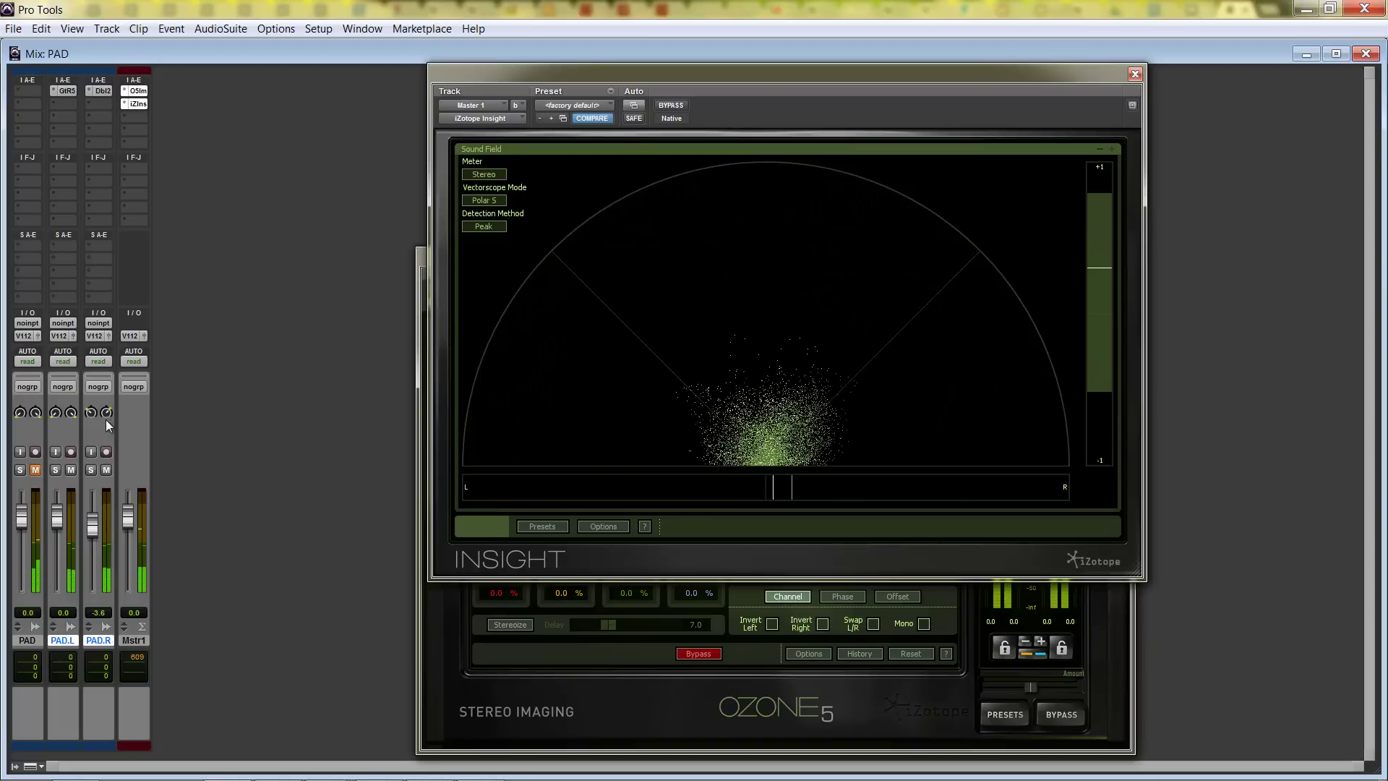
left_click_drag(72, 410, 69, 428)
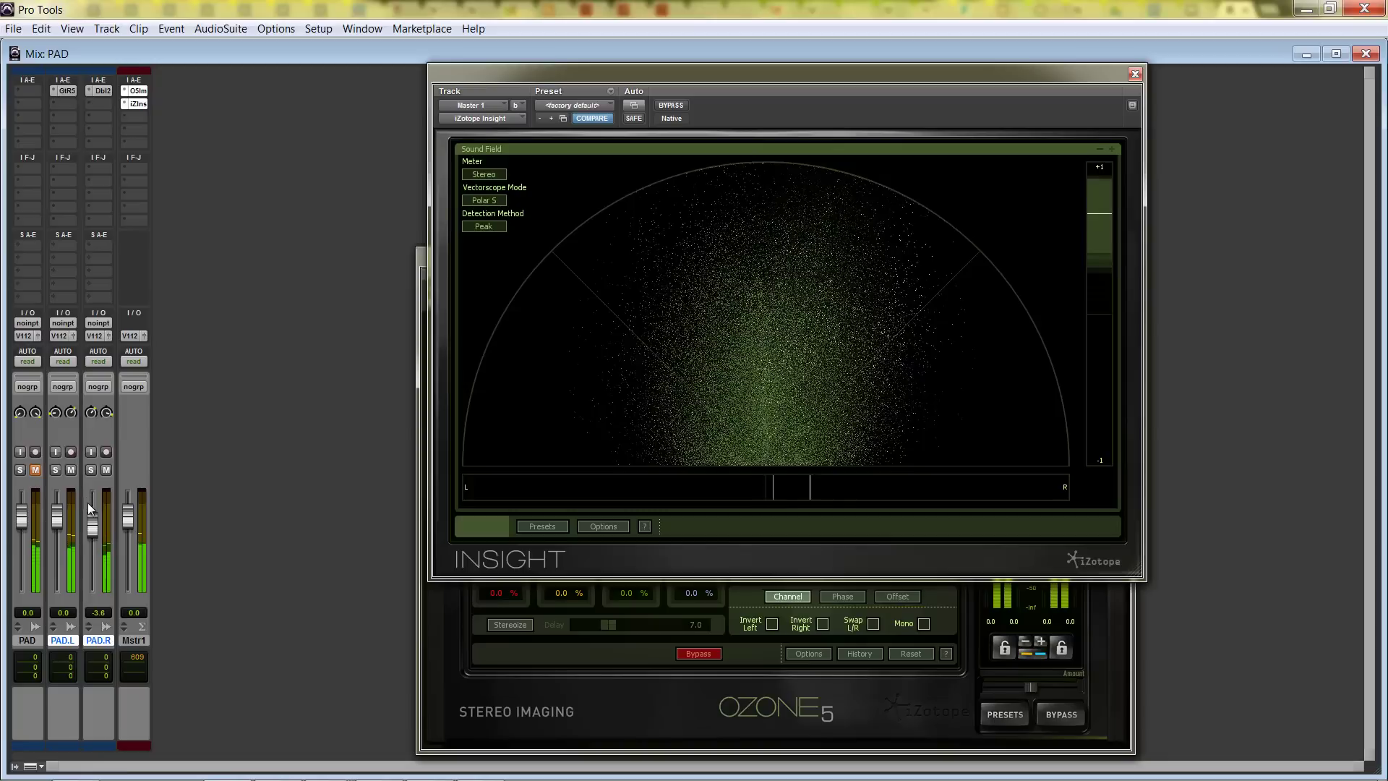
mouse_move(97, 495)
left_mouse_down()
mouse_move(97, 479)
mouse_move(93, 515)
mouse_move(93, 495)
left_mouse_up()
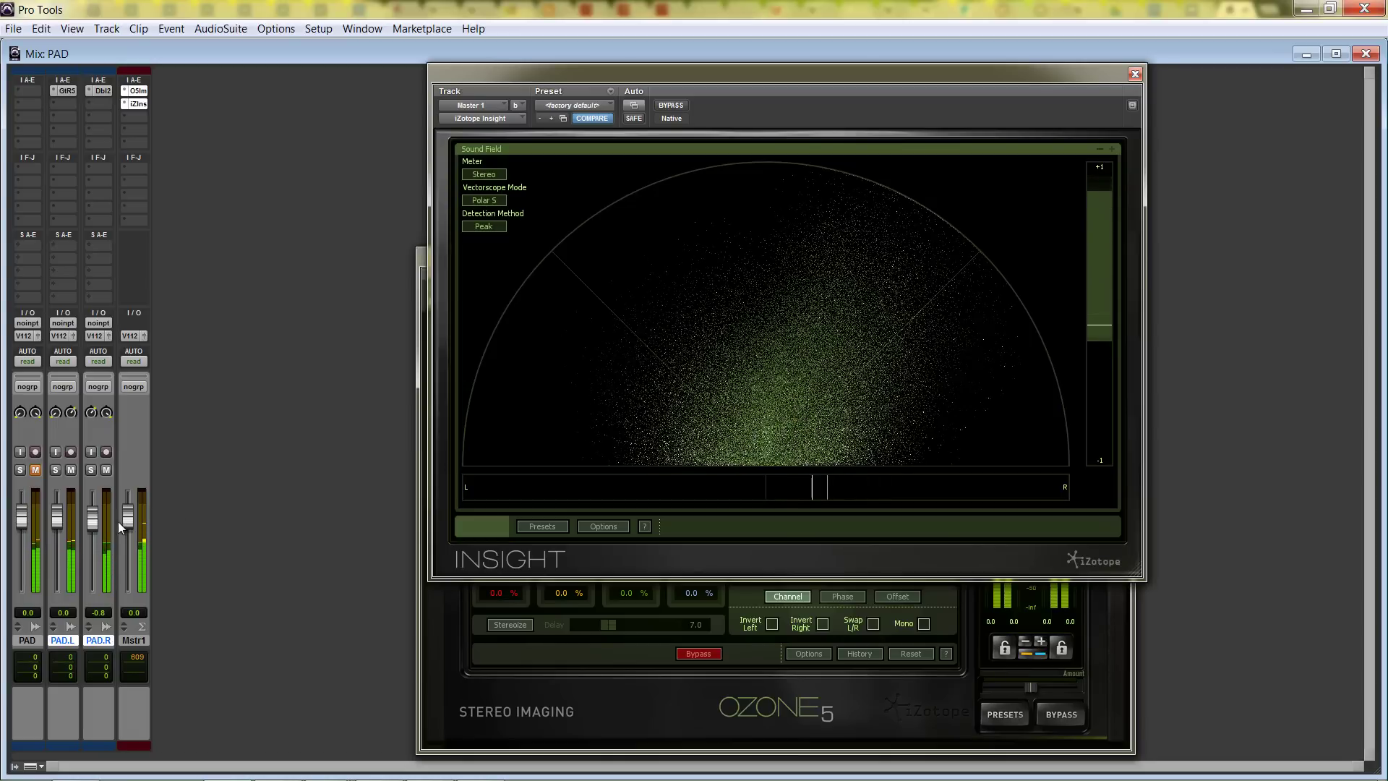
left_click_drag(93, 519, 92, 530)
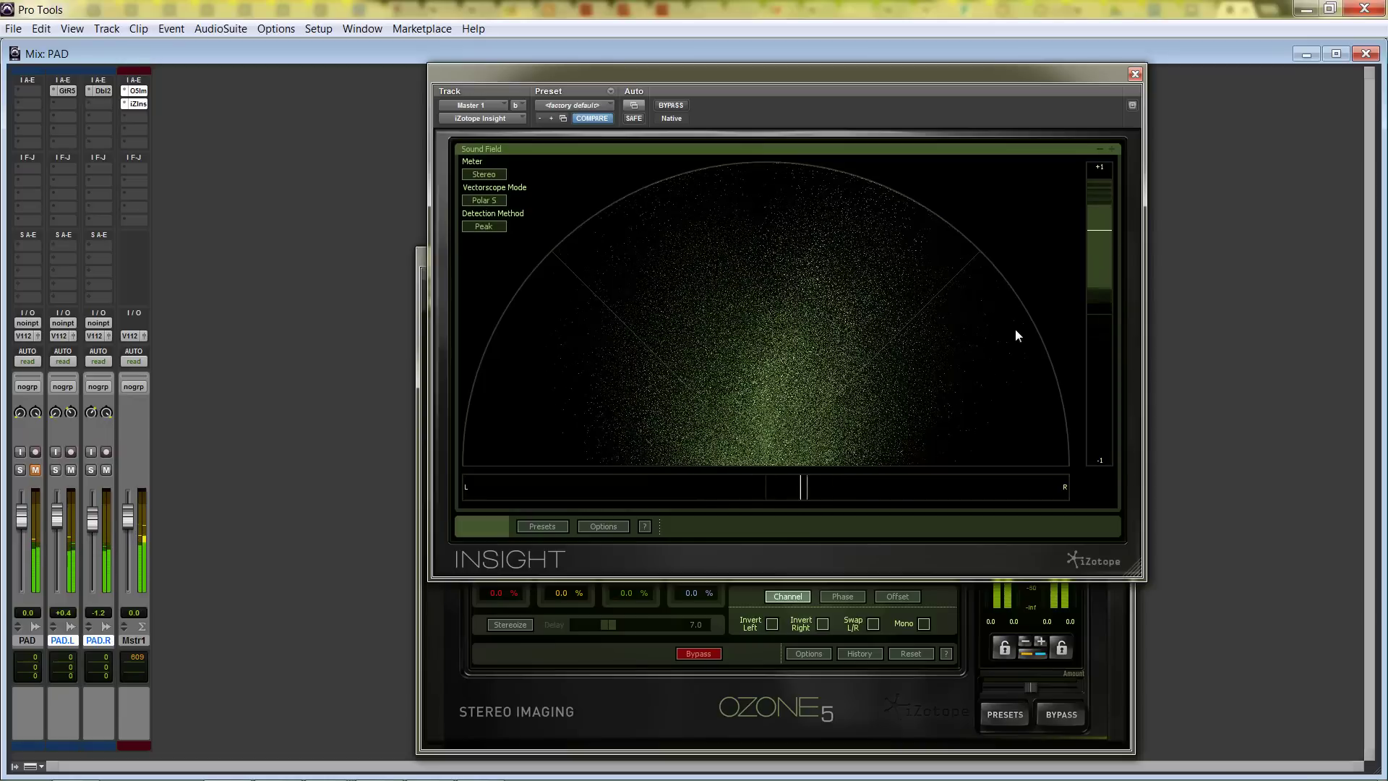
left_click(67, 413, "alt")
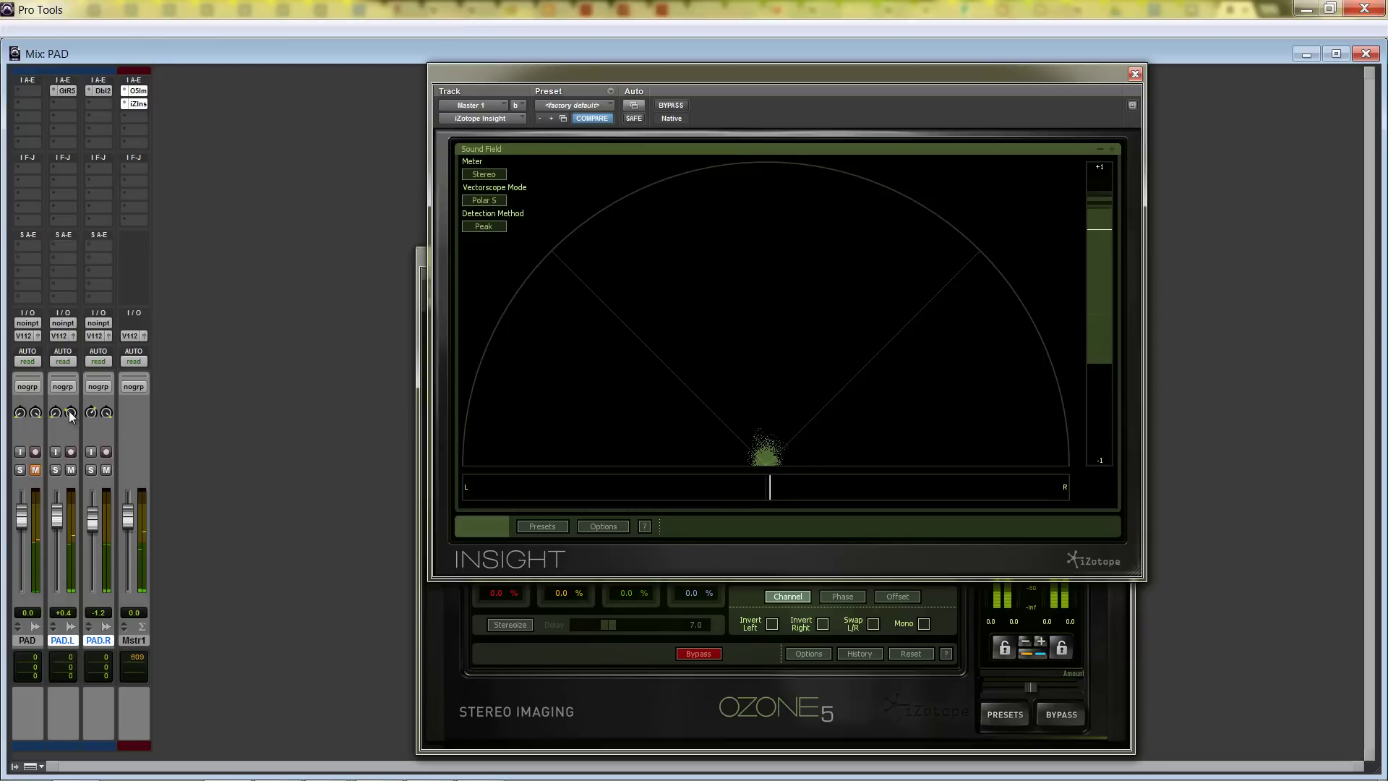
left_click(90, 414, "alt")
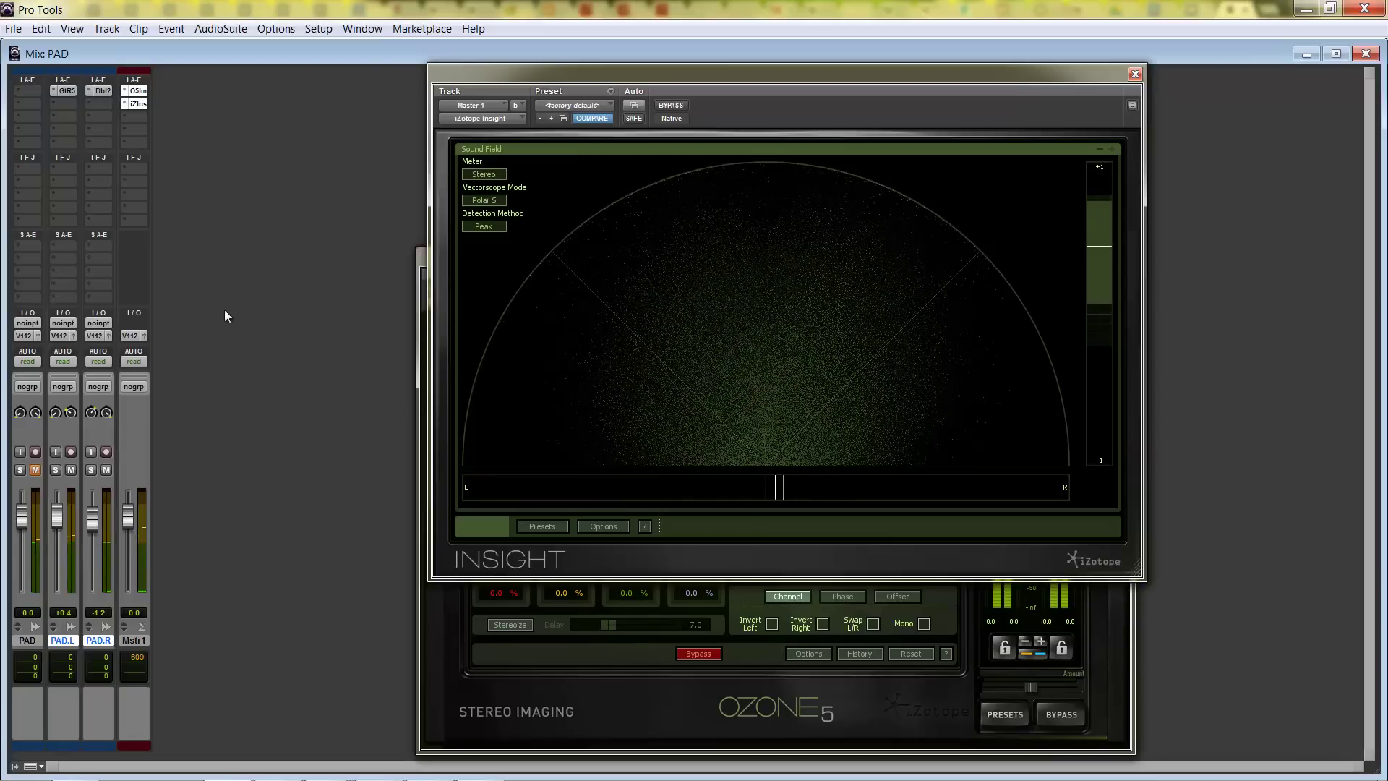
Step: Insert a multichannel FabFilter Pro-Q on PAD.R and add a bell boost of about 3.9 dB near 2566 Hz
left_click(101, 113)
mouse_move(200, 133)
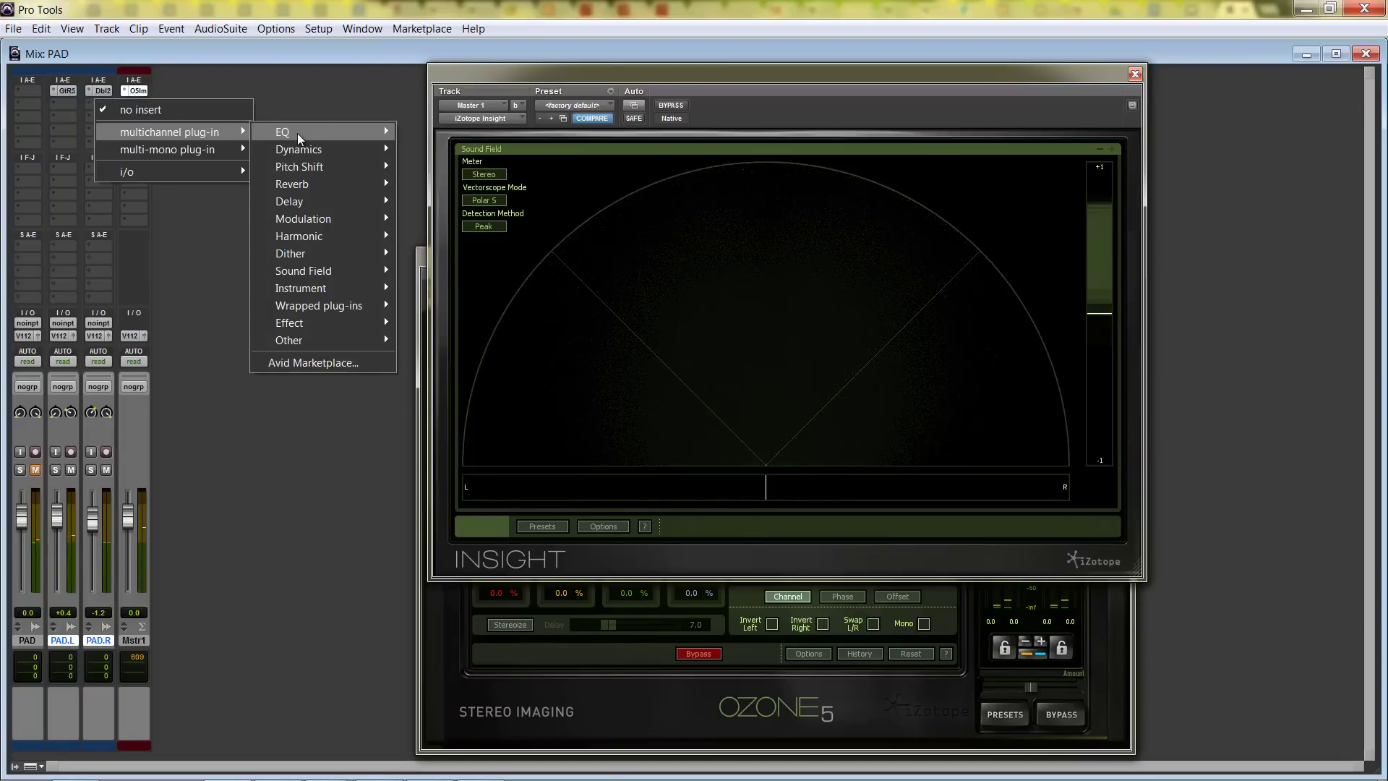
mouse_move(297, 133)
left_click(479, 131)
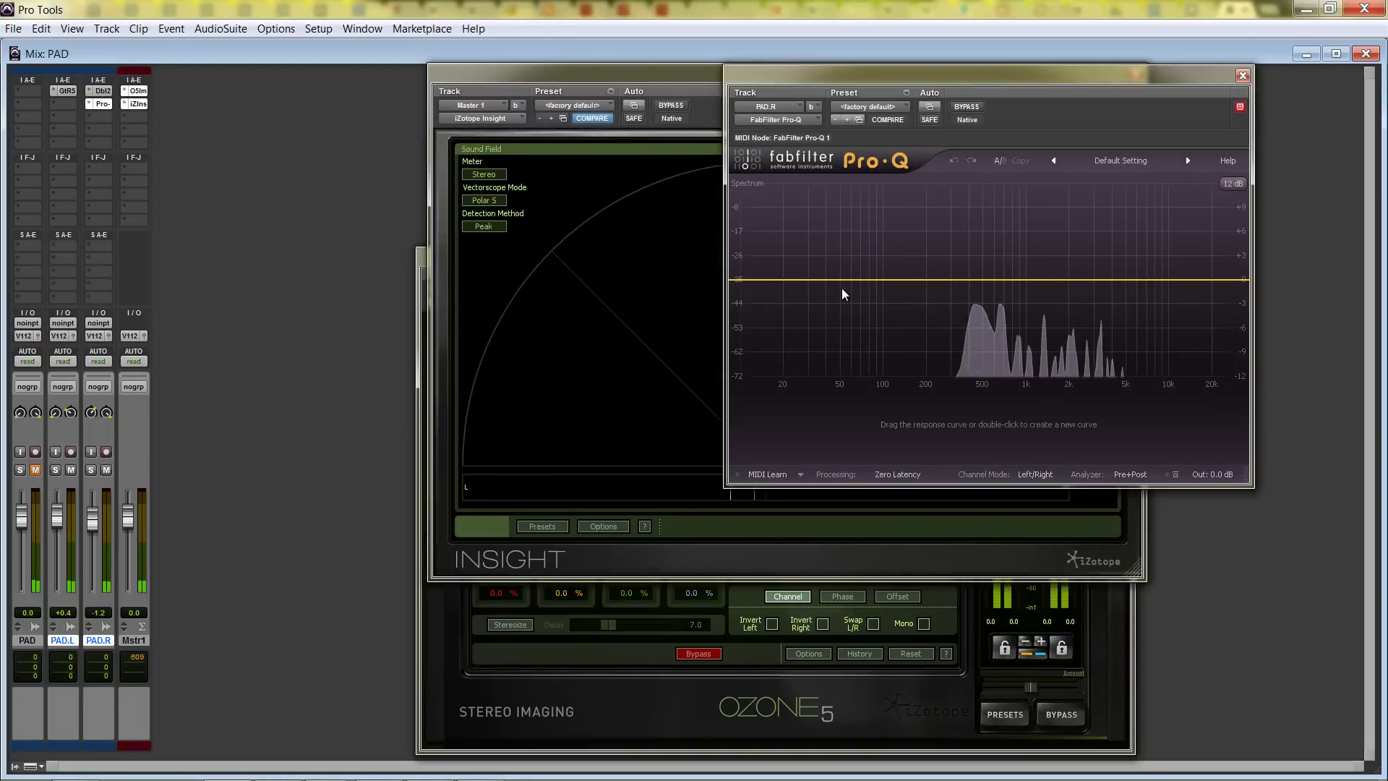
left_click_drag(1074, 279, 1087, 249)
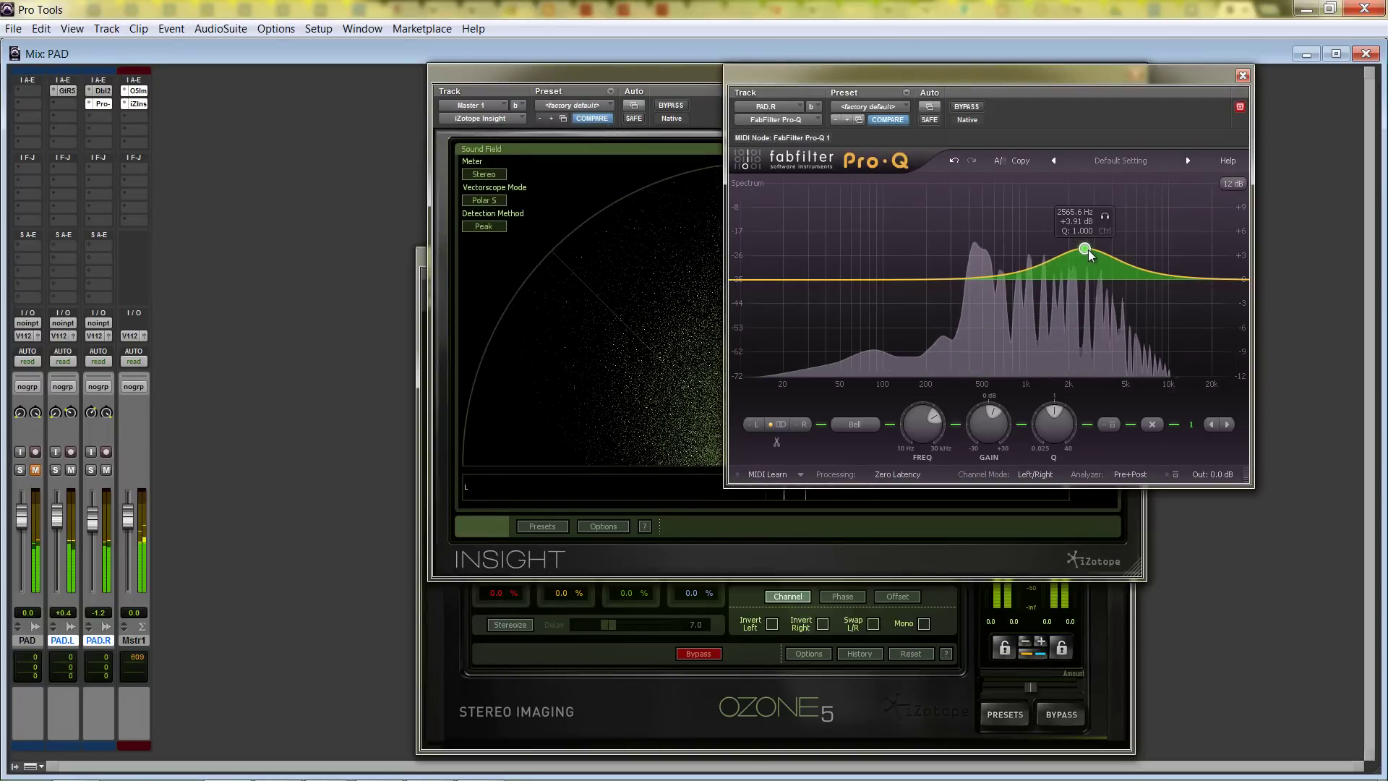
Step: Copy PAD.R's Pro-Q to PAD.L and reshape its band into a cut of about 4.3 dB near 975 Hz
left_click_drag(101, 104, 66, 106)
left_click(67, 106)
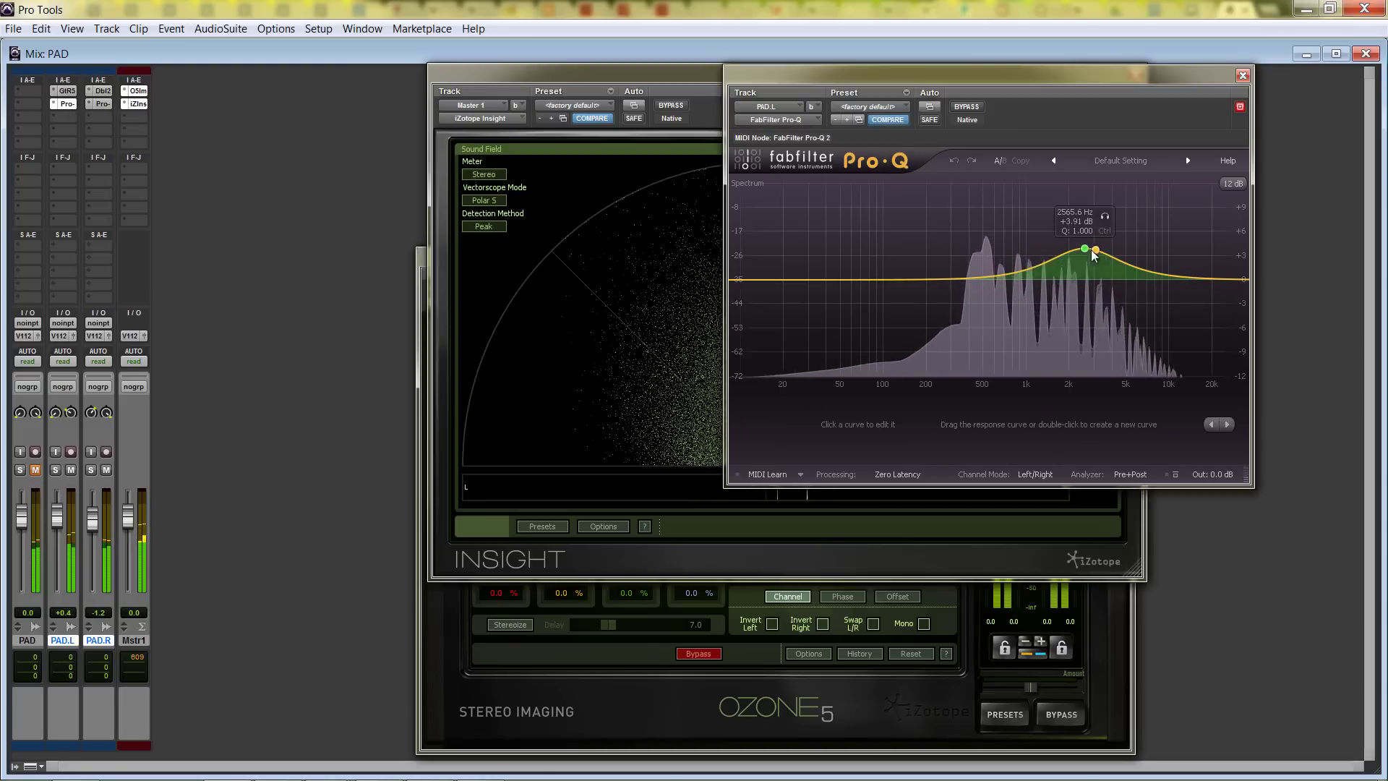
left_click_drag(1086, 249, 1024, 314)
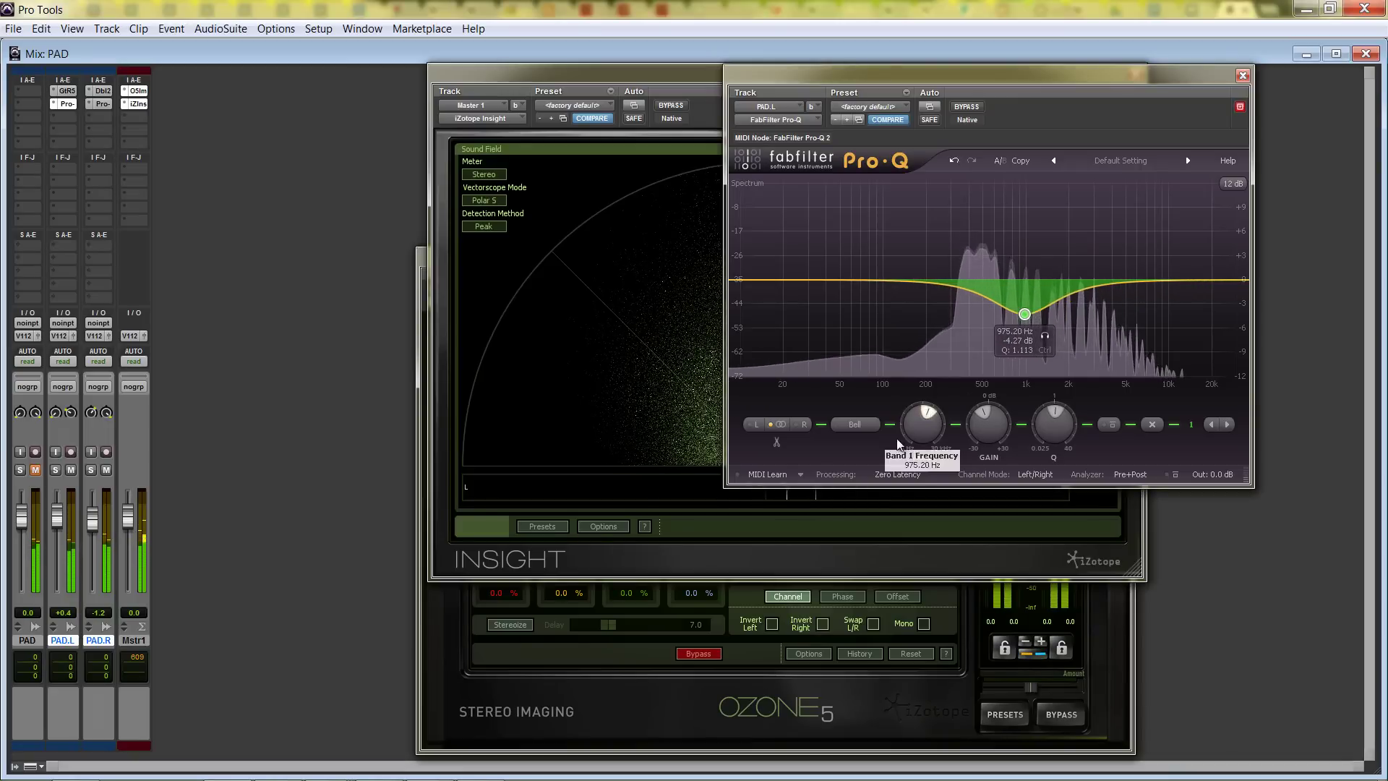
Step: Set the Pro-Q processing mode to Linear Phase - Low on PAD.L and PAD.R, and bring the Insight meter forward
left_click(896, 475)
left_click(932, 510)
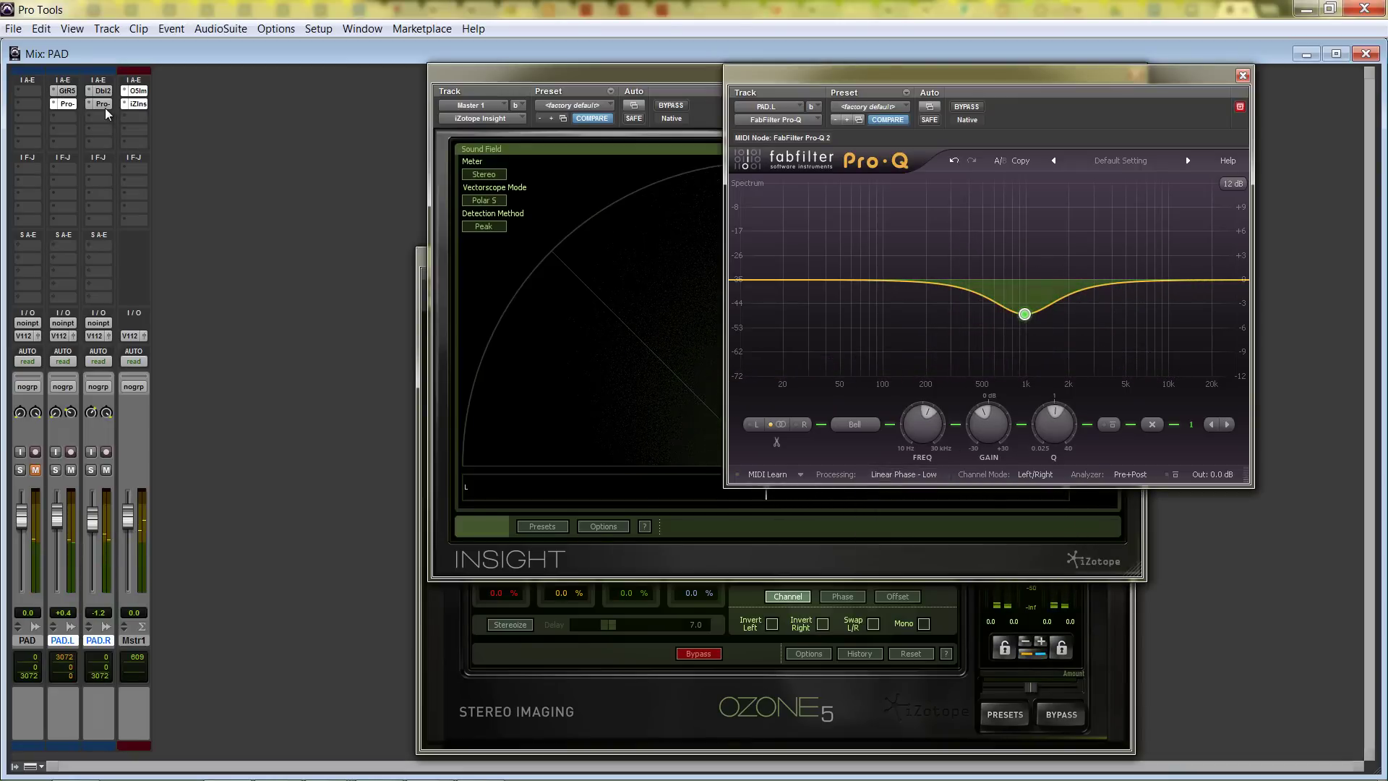
left_click(103, 106)
left_click(908, 477)
left_click(932, 510)
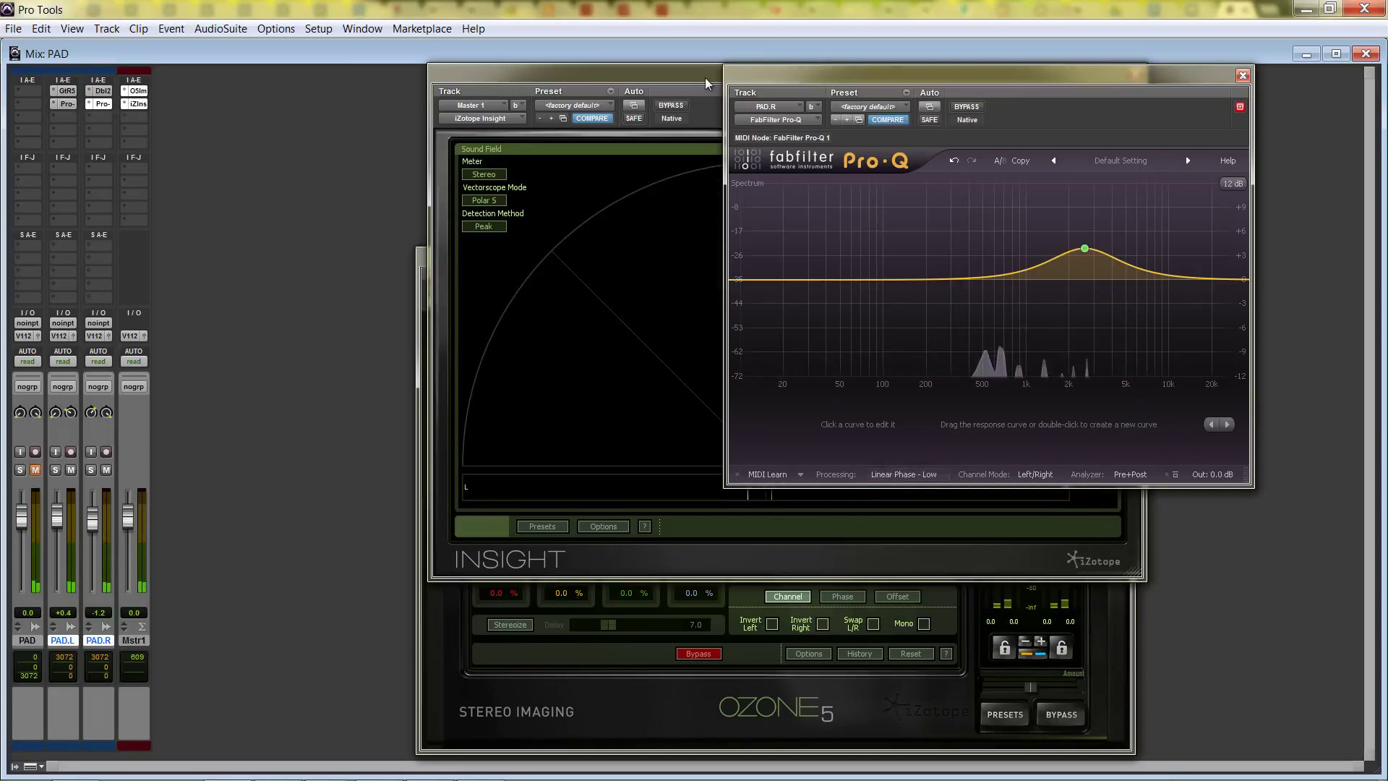
left_click(704, 77)
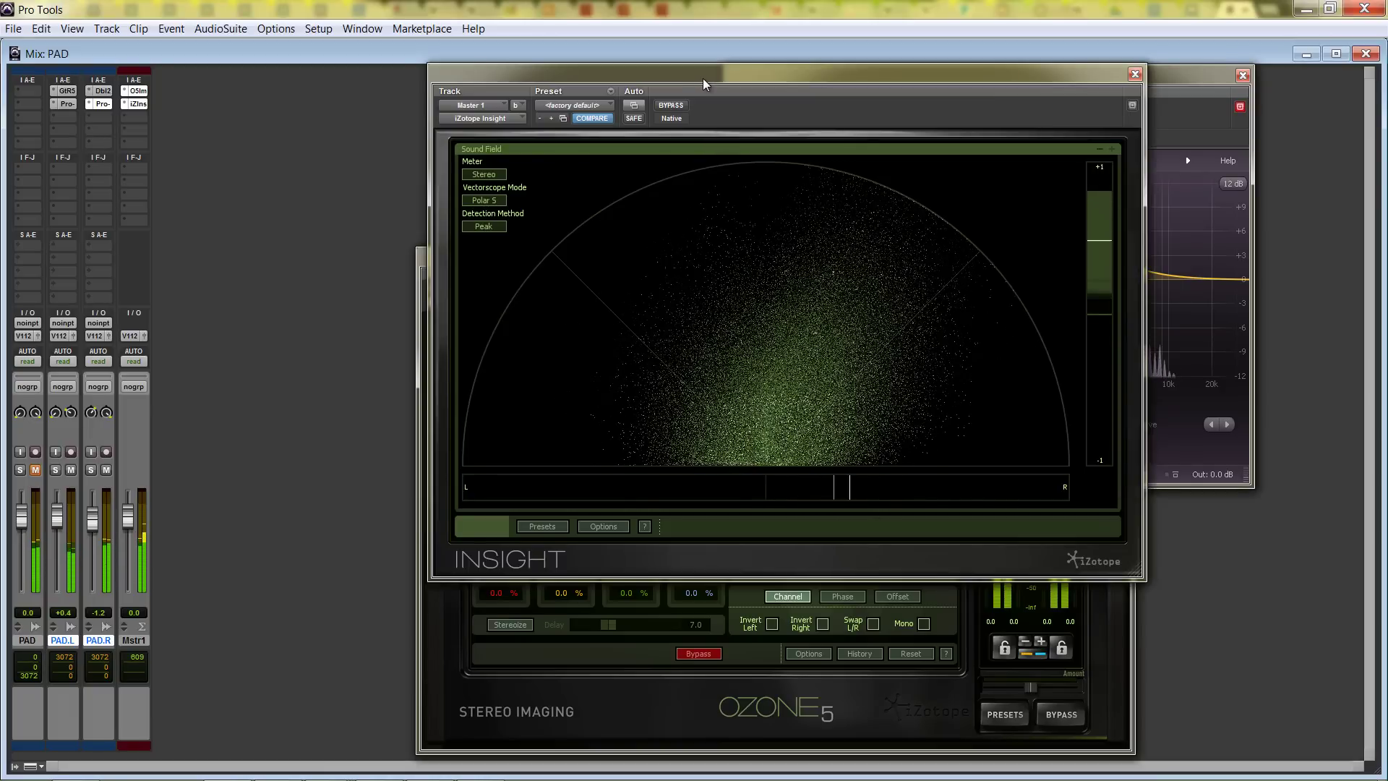
Step: Remove the Pro-Q inserts from PAD.R and PAD.L
left_click(78, 107)
left_click(59, 105)
left_click(59, 106)
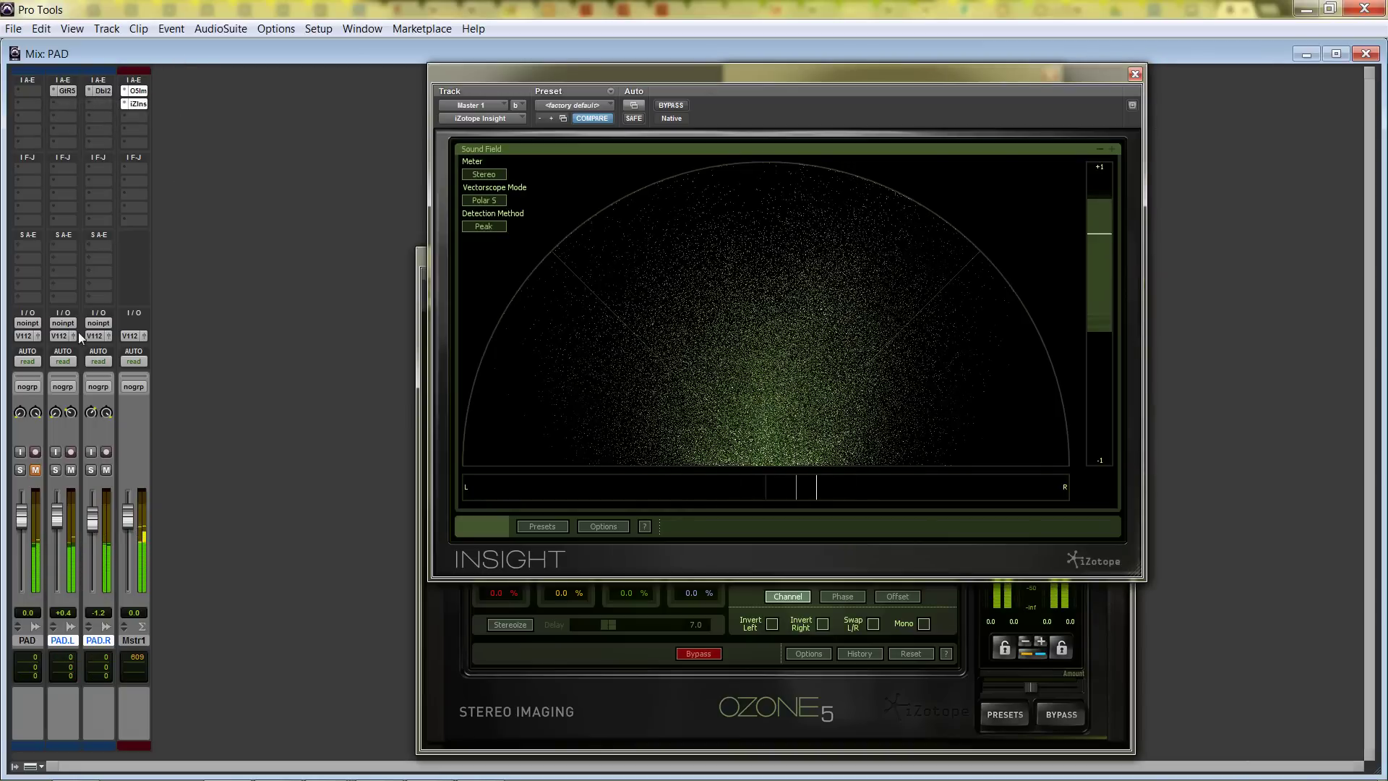
Step: Compare the original PAD's stereo image with the narrowed split tracks by soloing PAD, and return to the split tracks
left_click(17, 470)
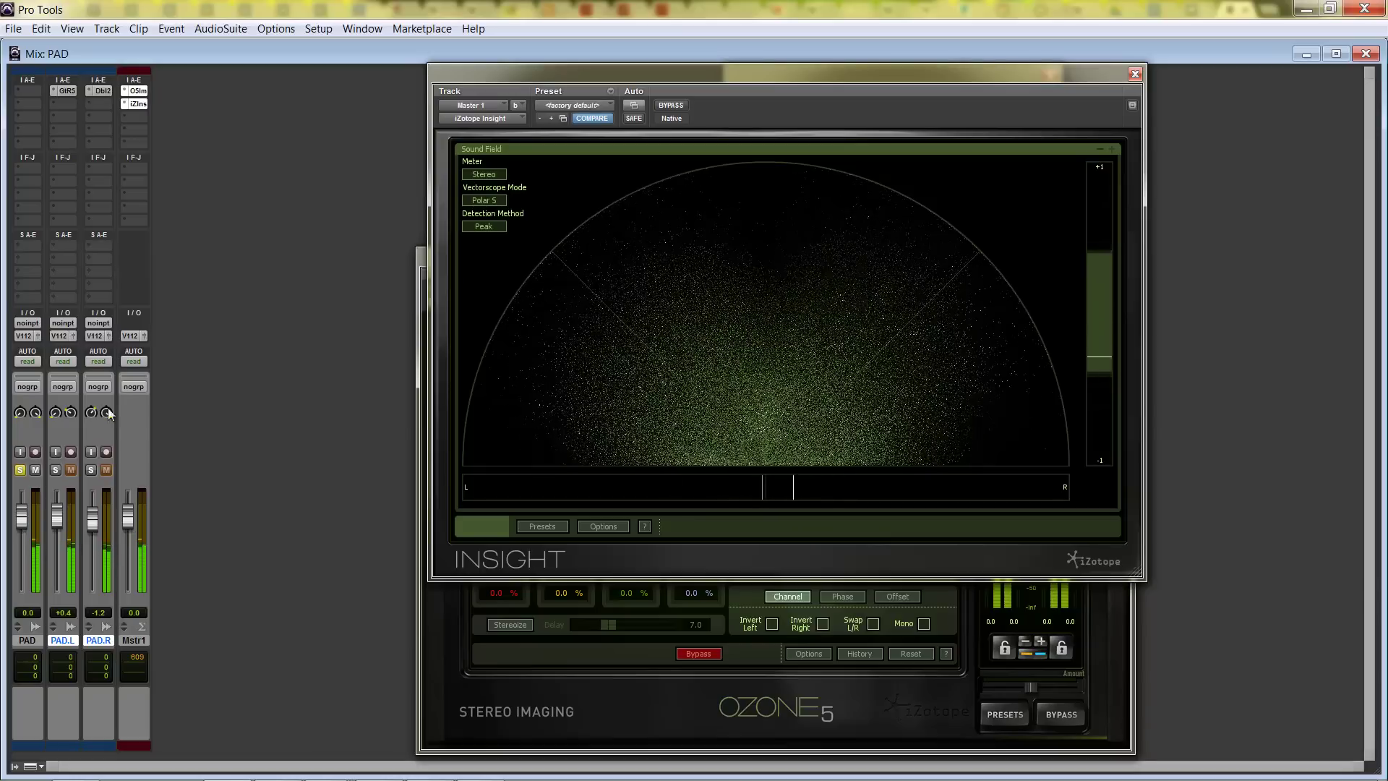
left_click(20, 474)
left_click(33, 473)
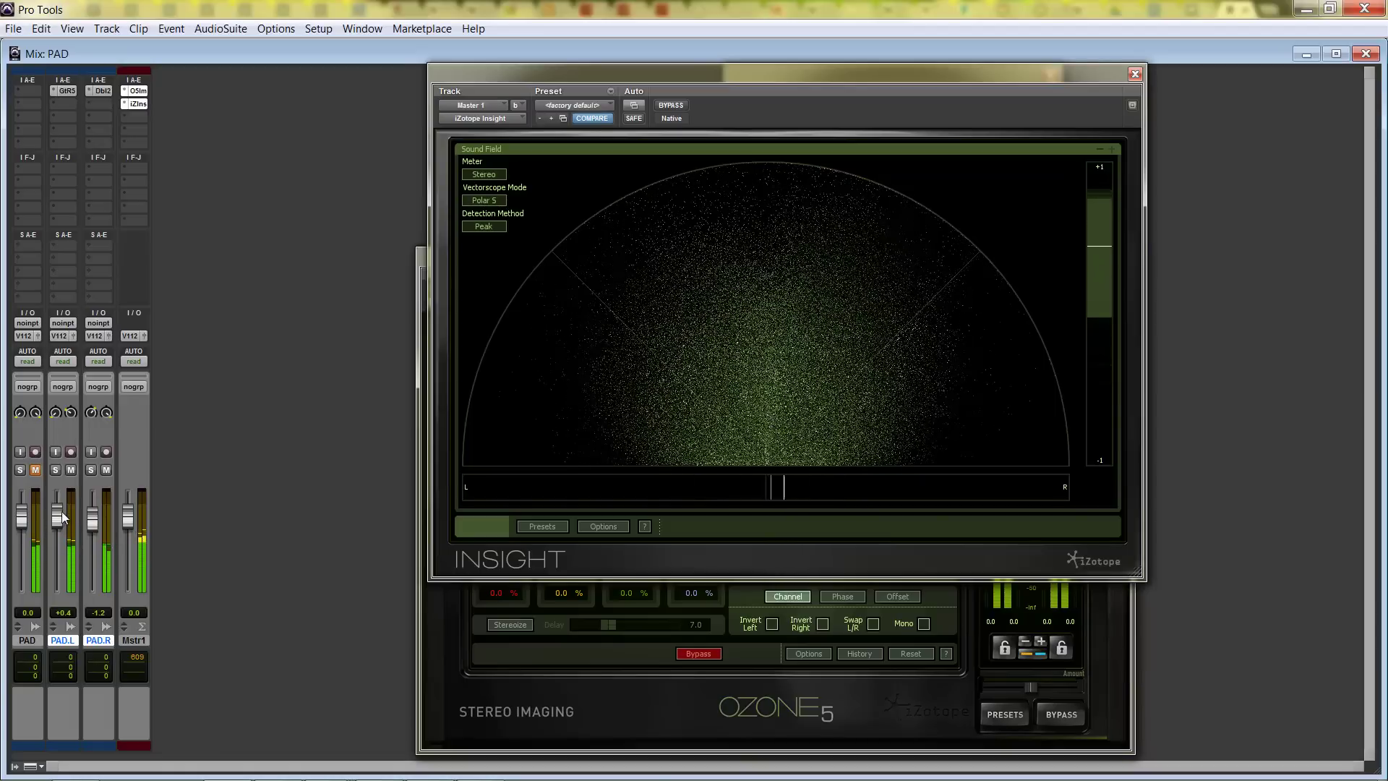
Step: Set the levels to +0.8 dB on PAD.L, -1.7 dB on PAD.R and +2.4 dB on PAD while soloed for comparison, leaving PAD muted
left_click_drag(62, 521, 90, 518)
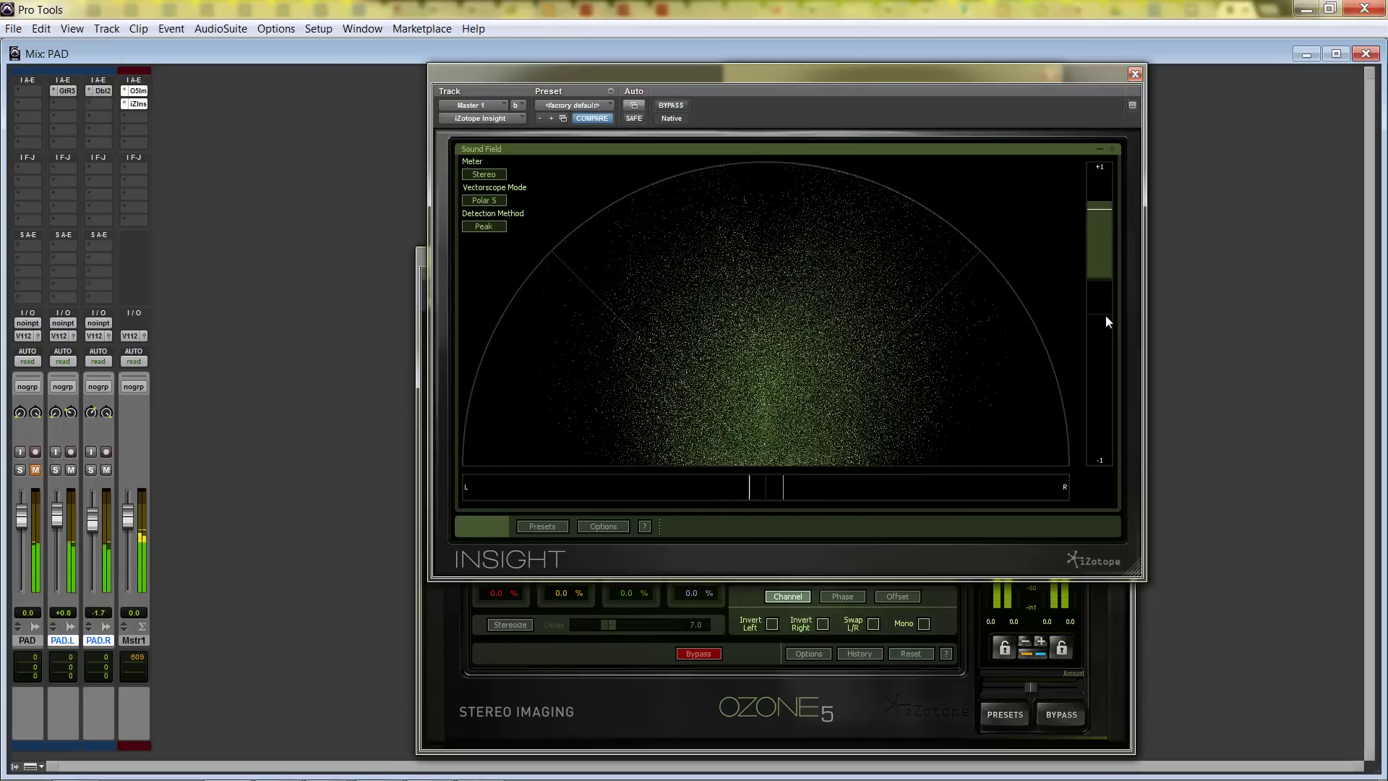
left_click(22, 471)
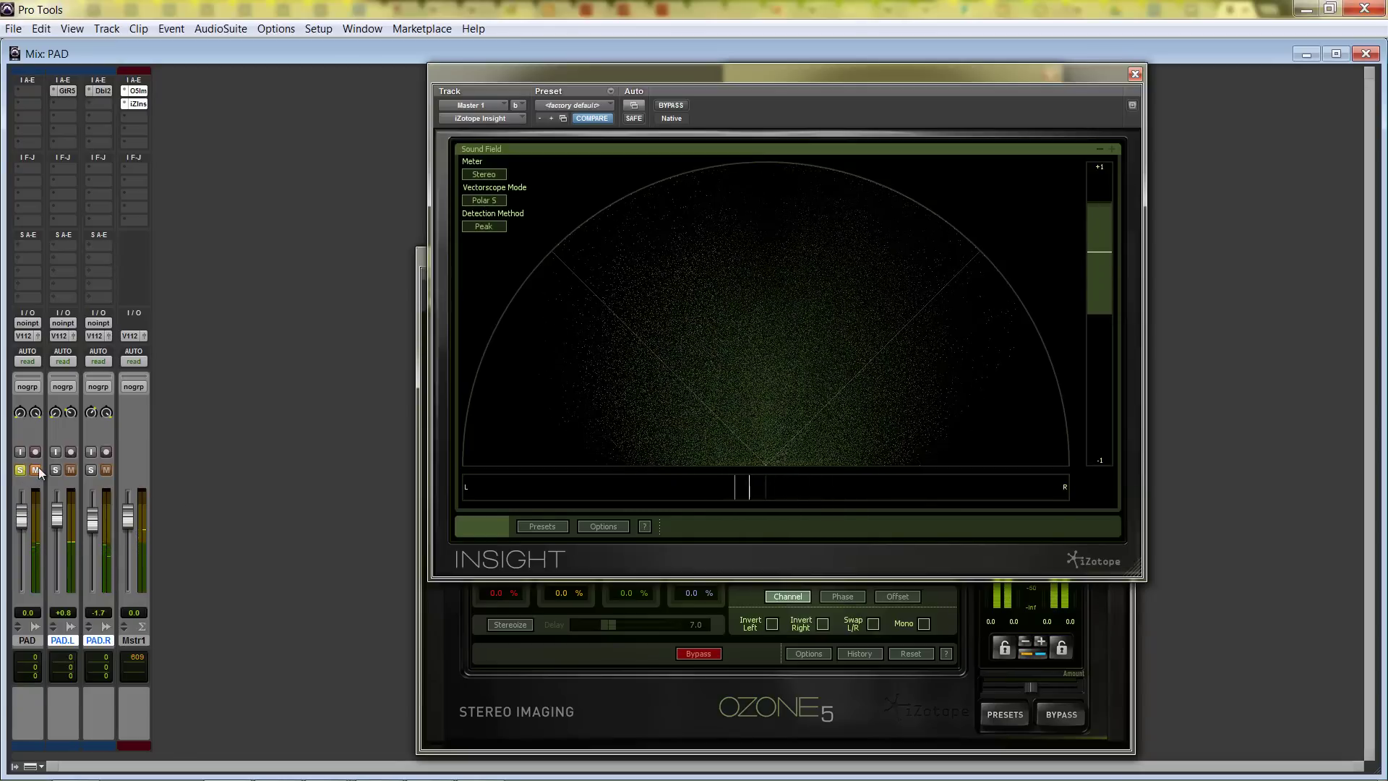
left_click(36, 469)
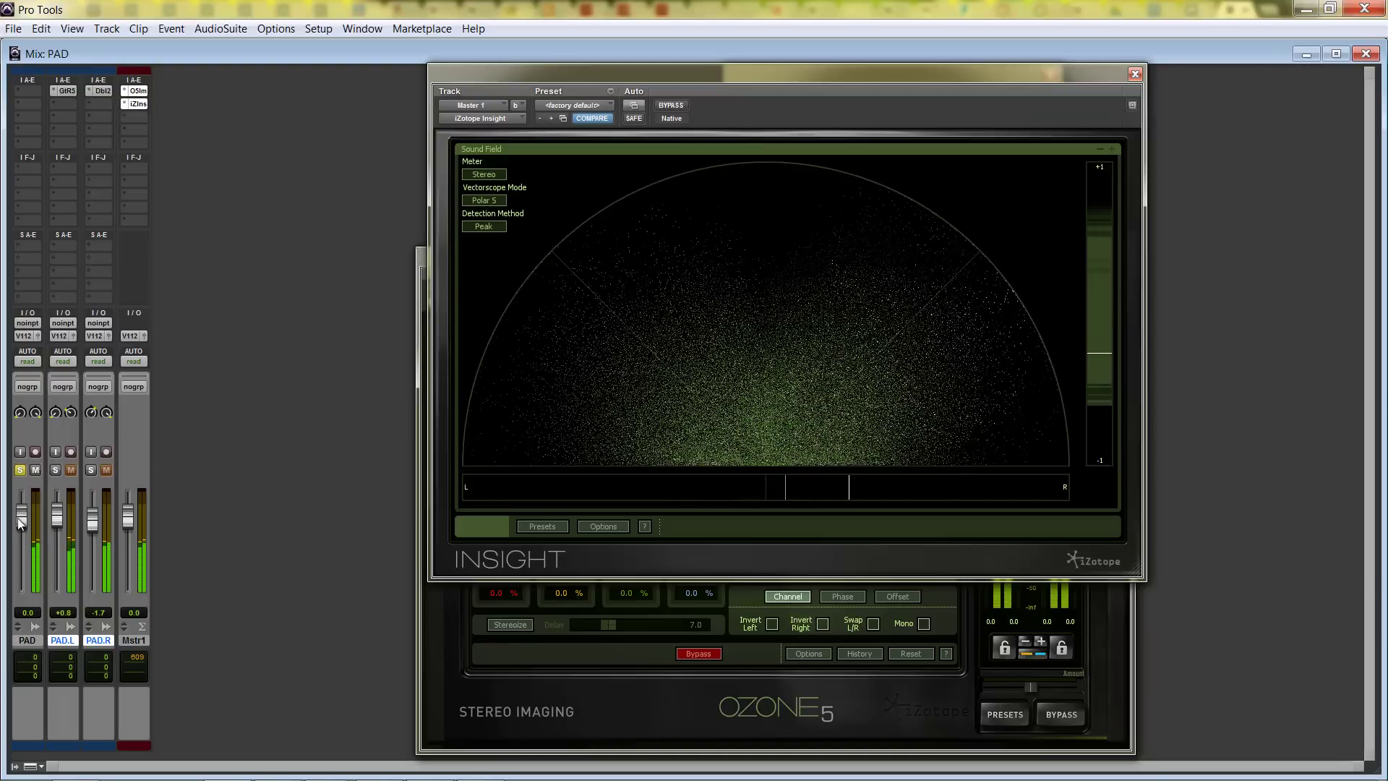
left_click_drag(18, 518, 19, 512)
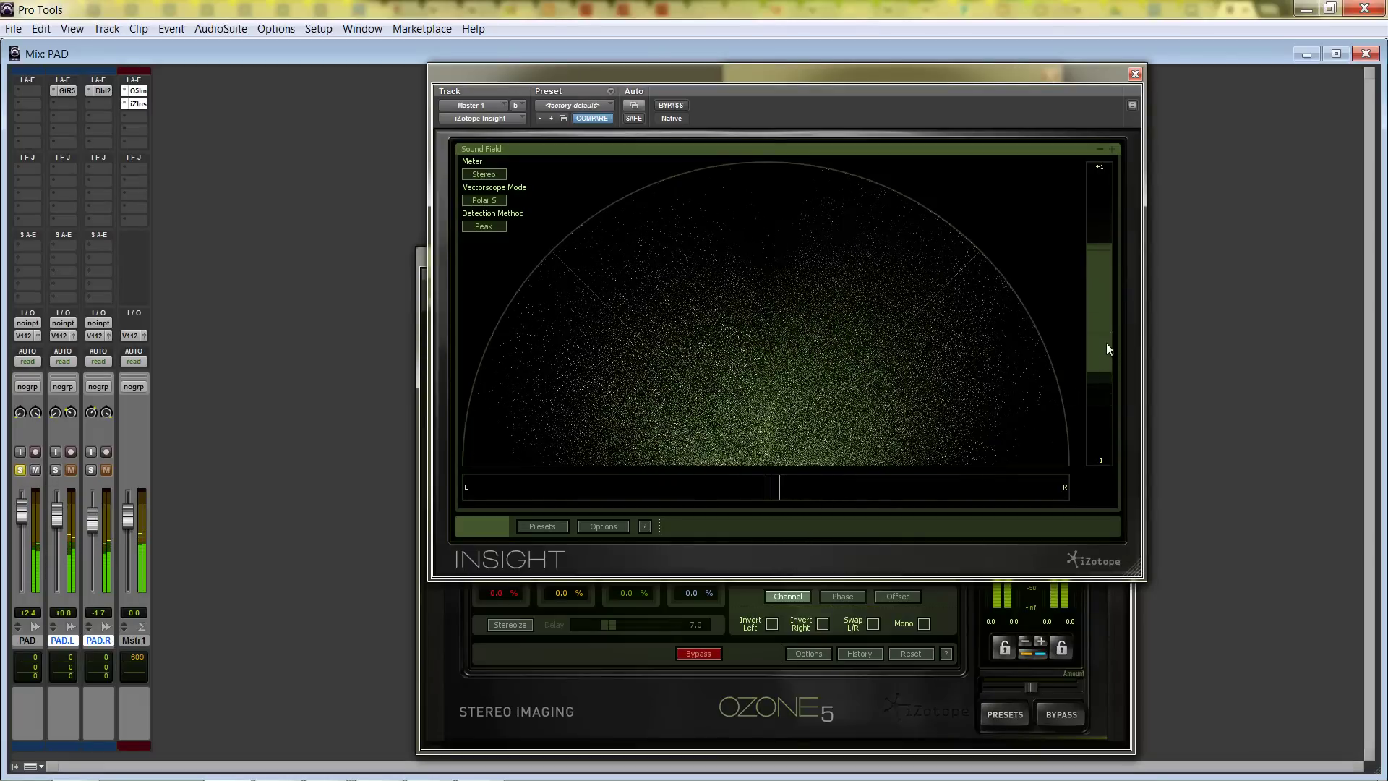
left_click(19, 470)
left_click(34, 471)
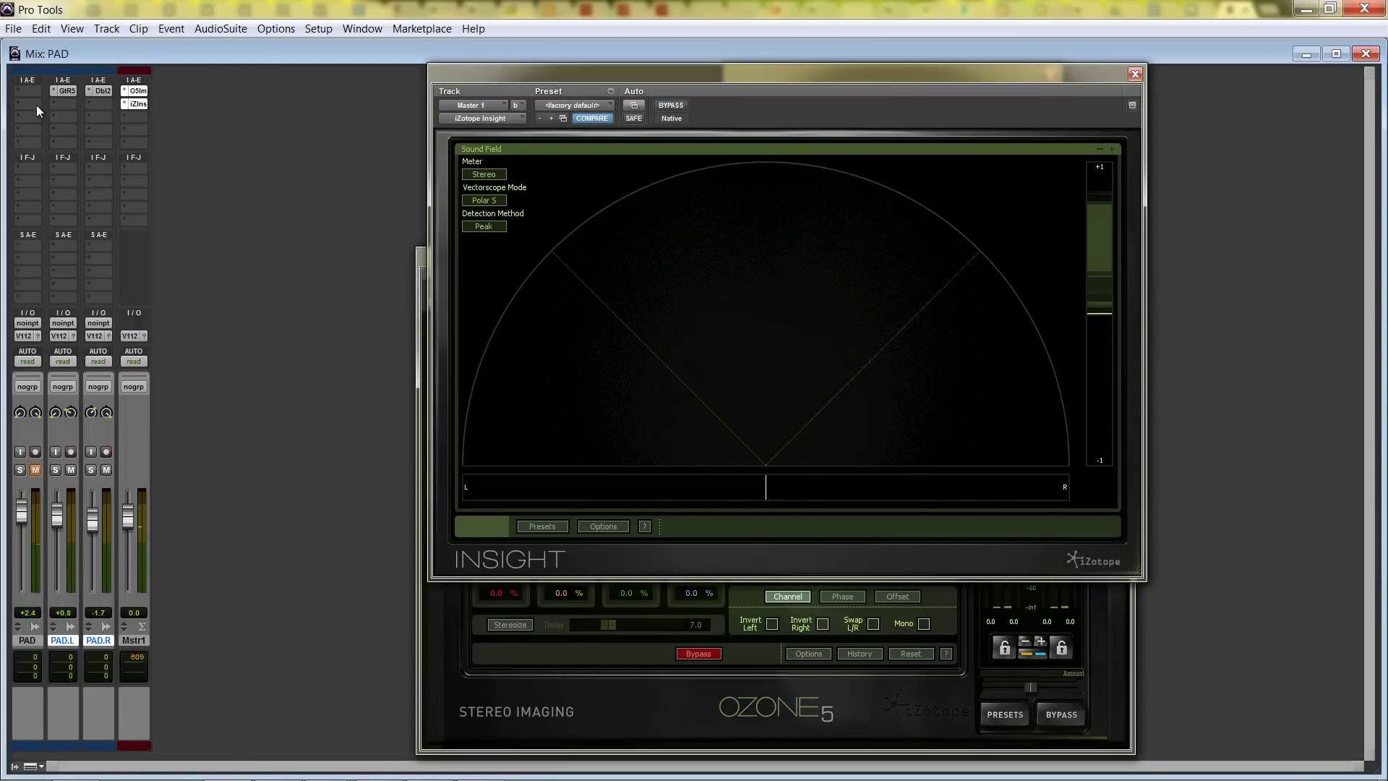
Step: Review the Guitar Rig insert on PAD.L and the Doubler2 insert on PAD.R by opening each plug-in
left_click(68, 92)
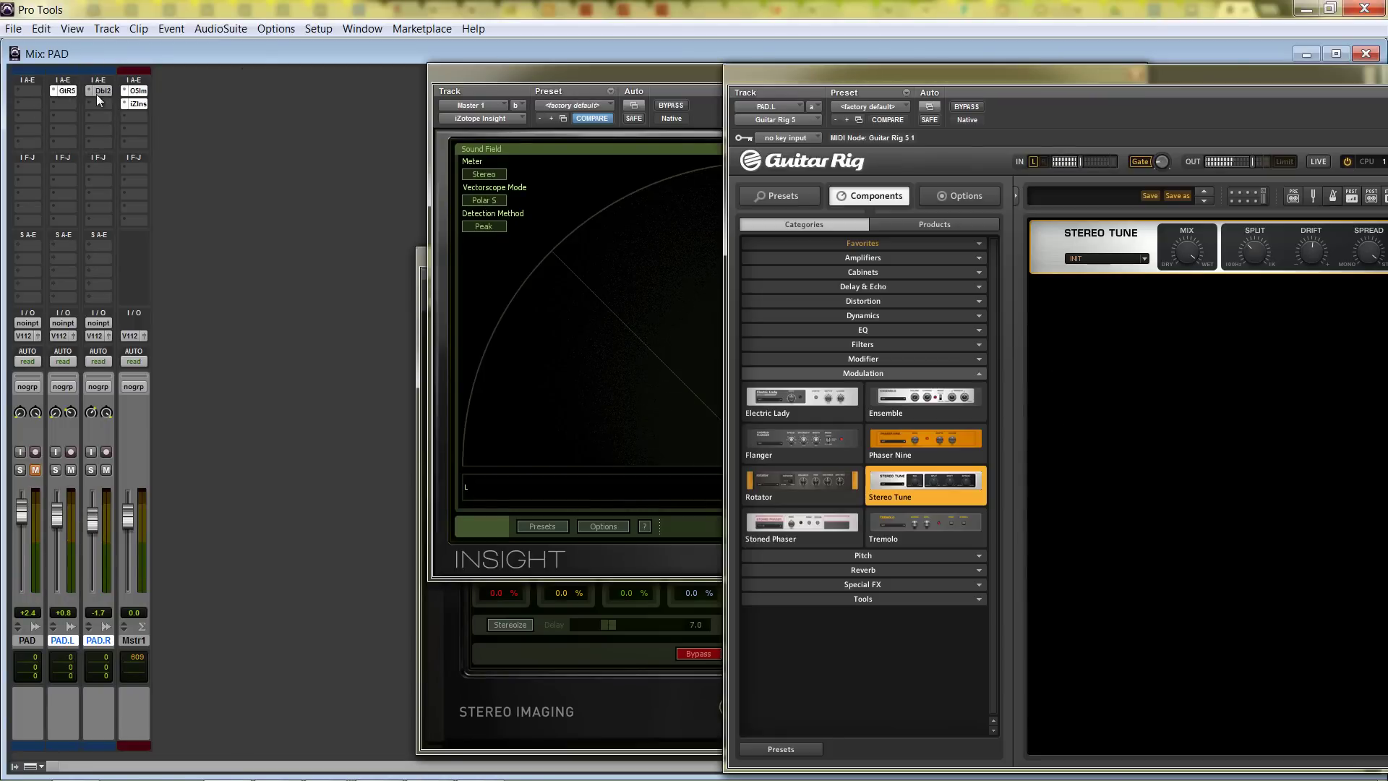
left_click(92, 89)
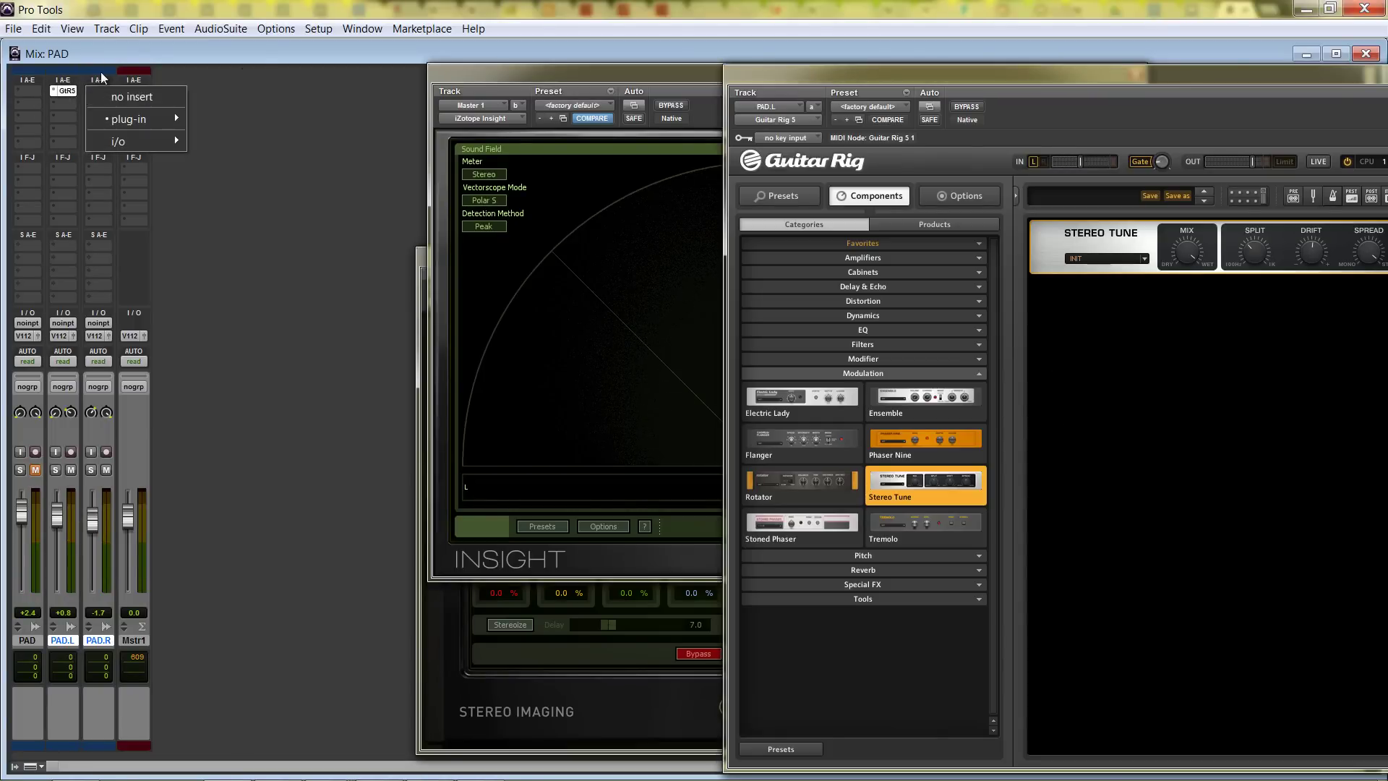
left_click(94, 90)
left_click(97, 90)
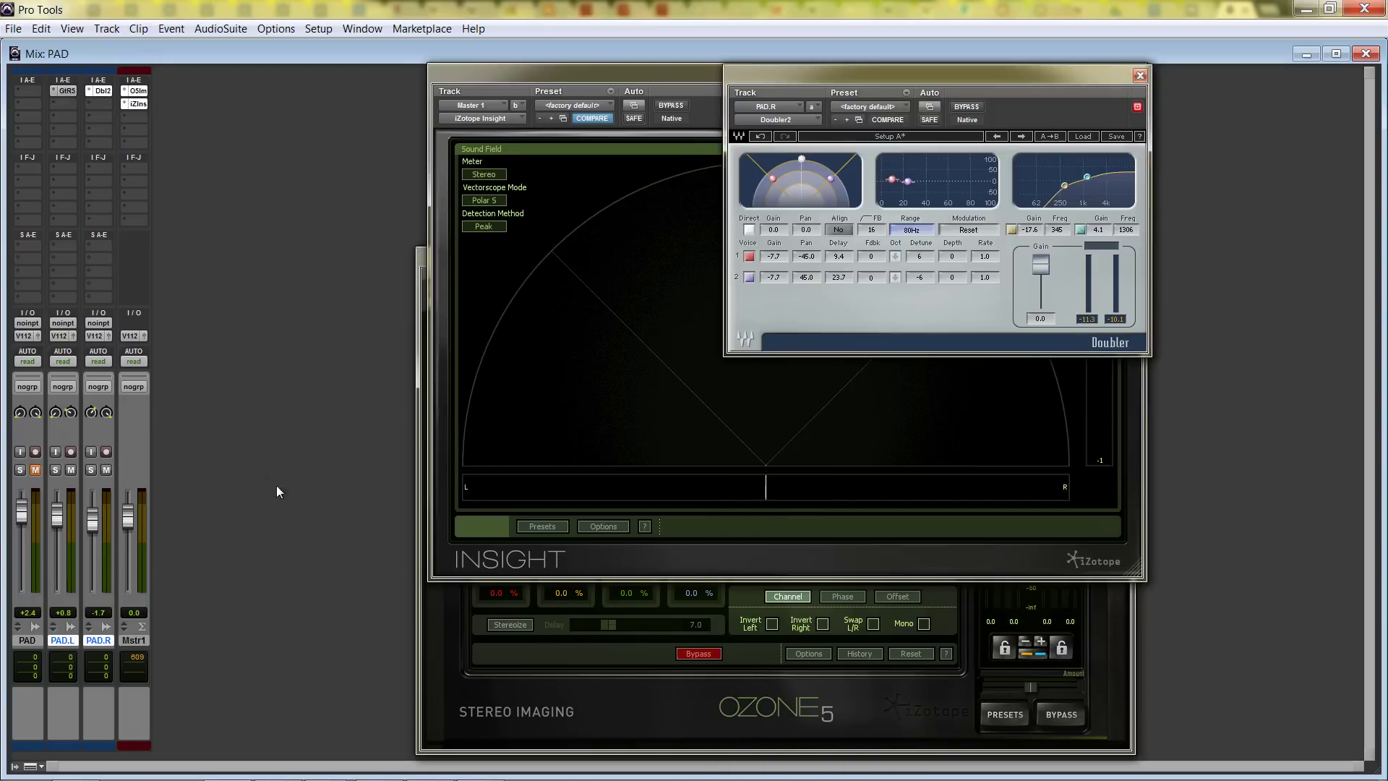